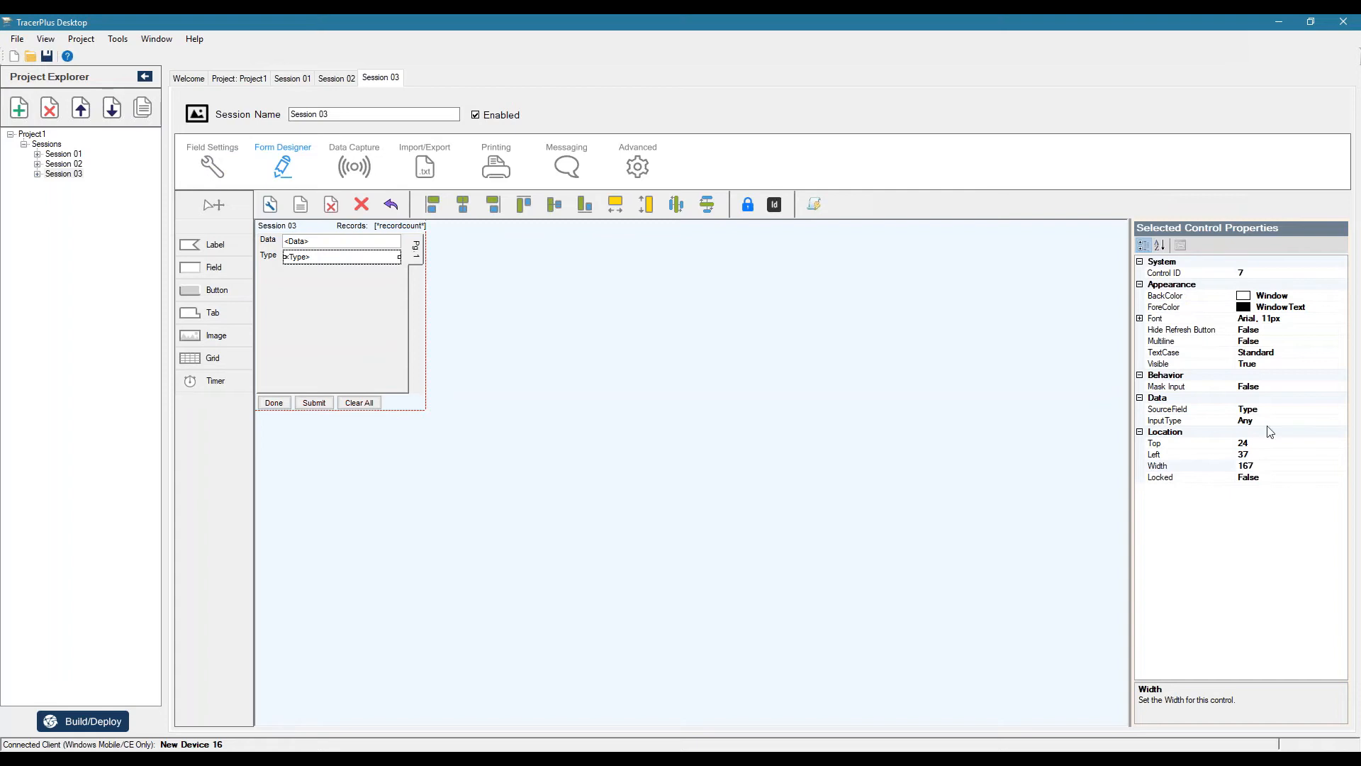
Examine the InputType options of the Data field and the scanner settings in the session's data capture page.
left_click(317, 244)
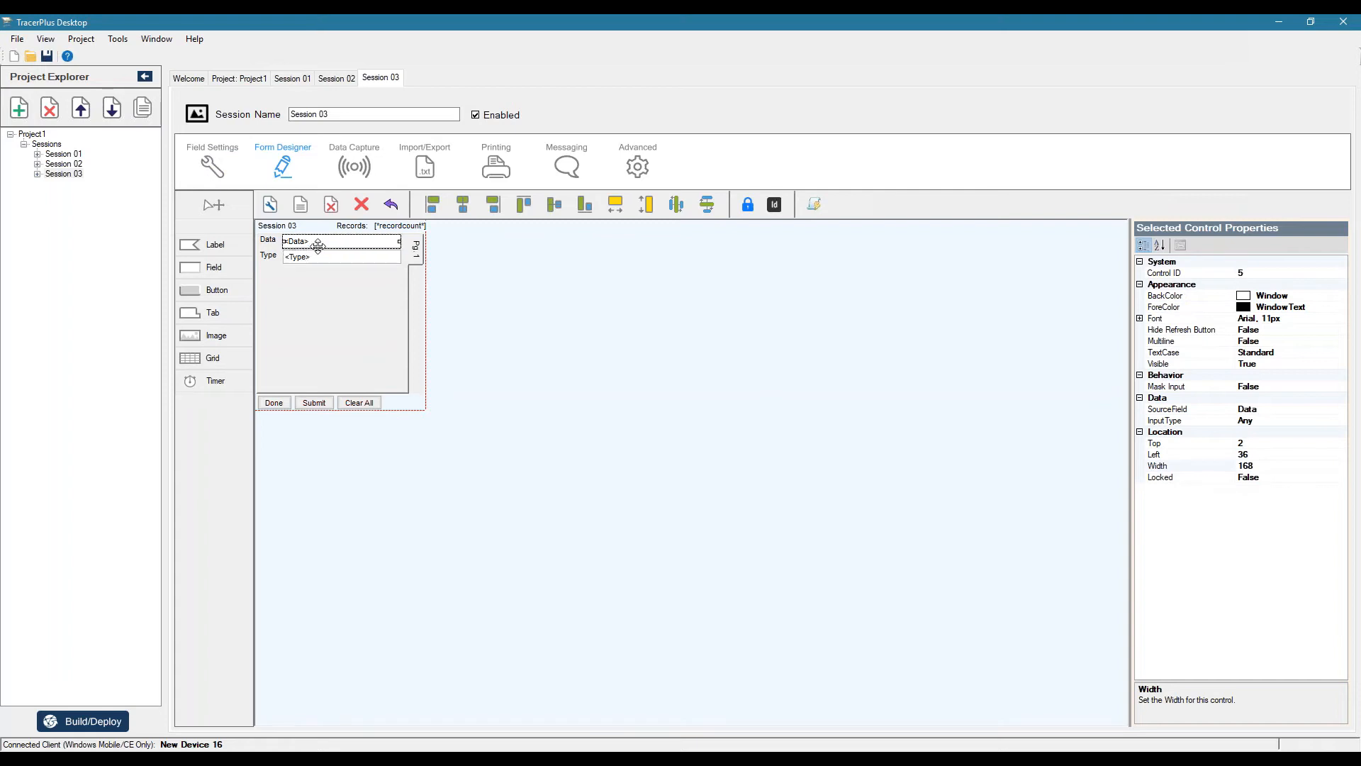
left_click(1183, 422)
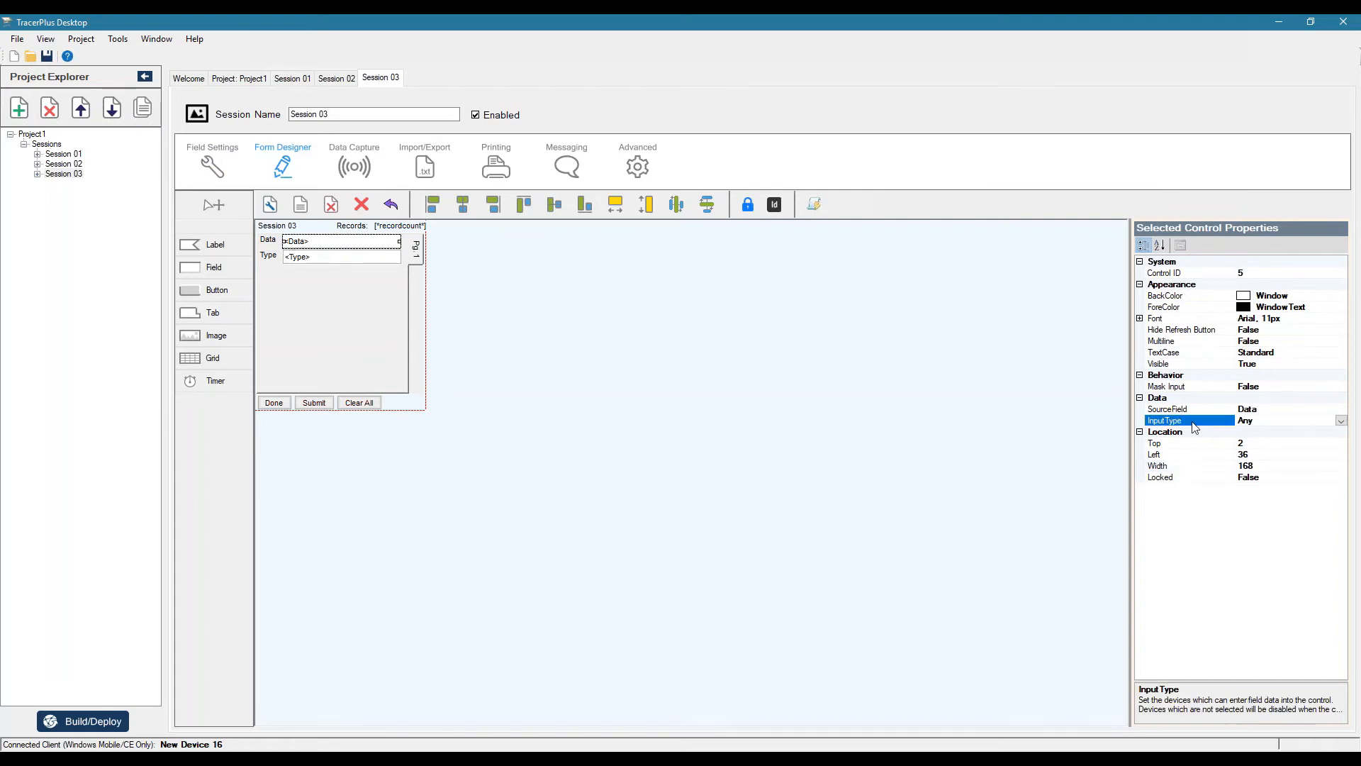
left_click(1341, 422)
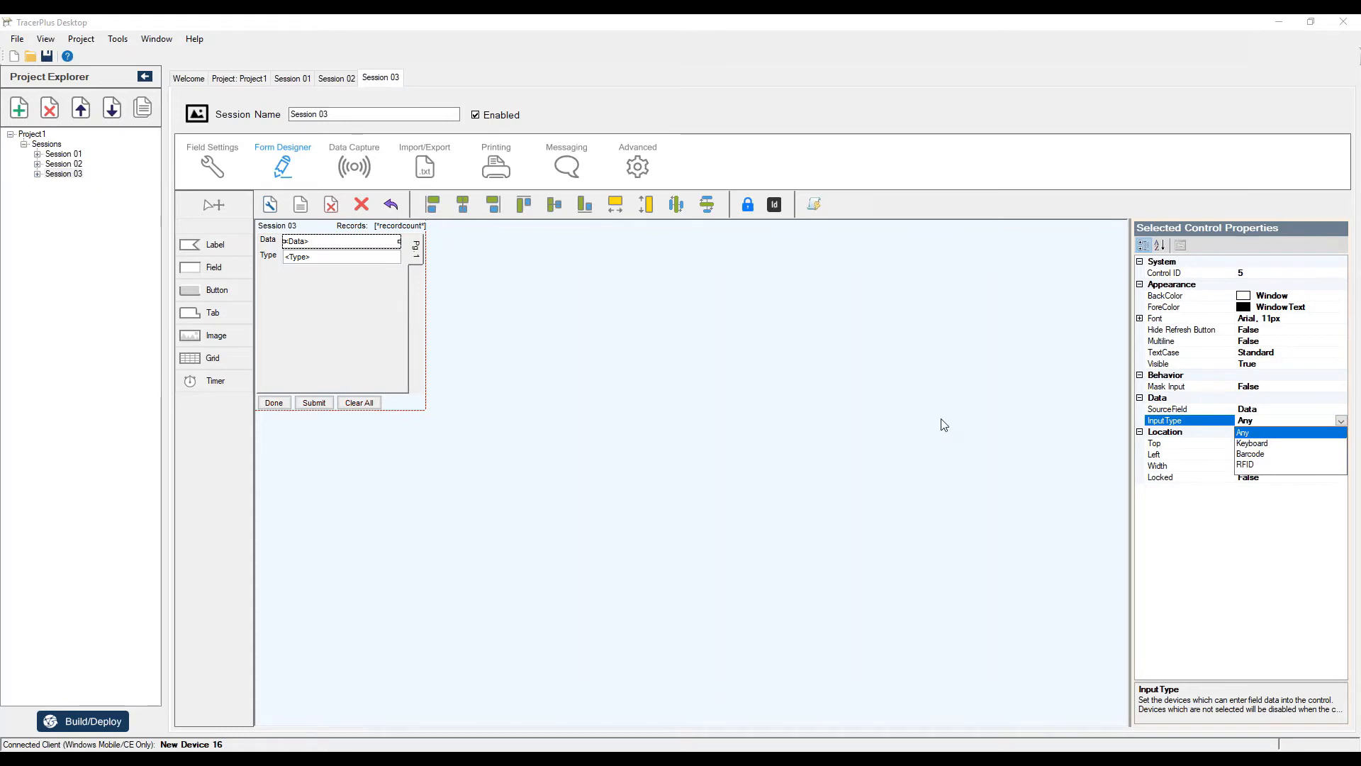
left_click(345, 146)
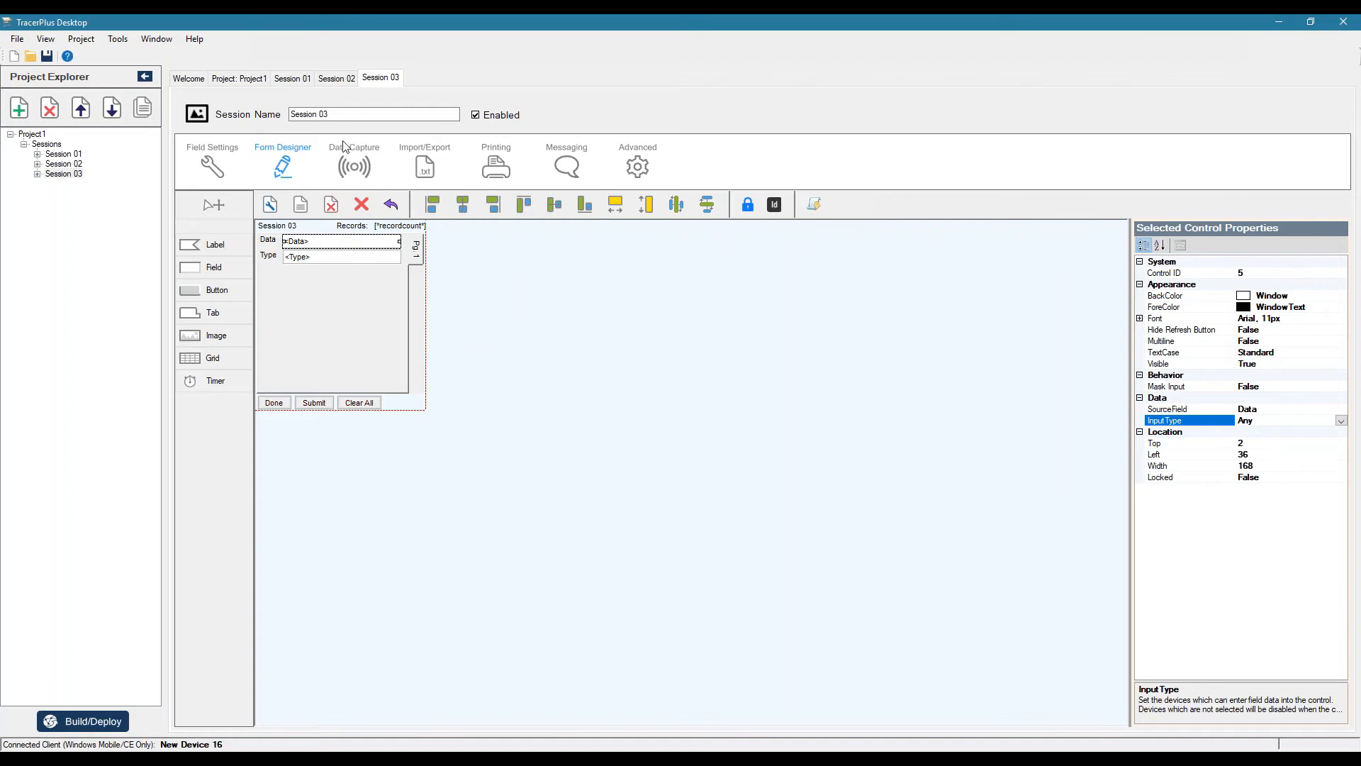
left_click(350, 156)
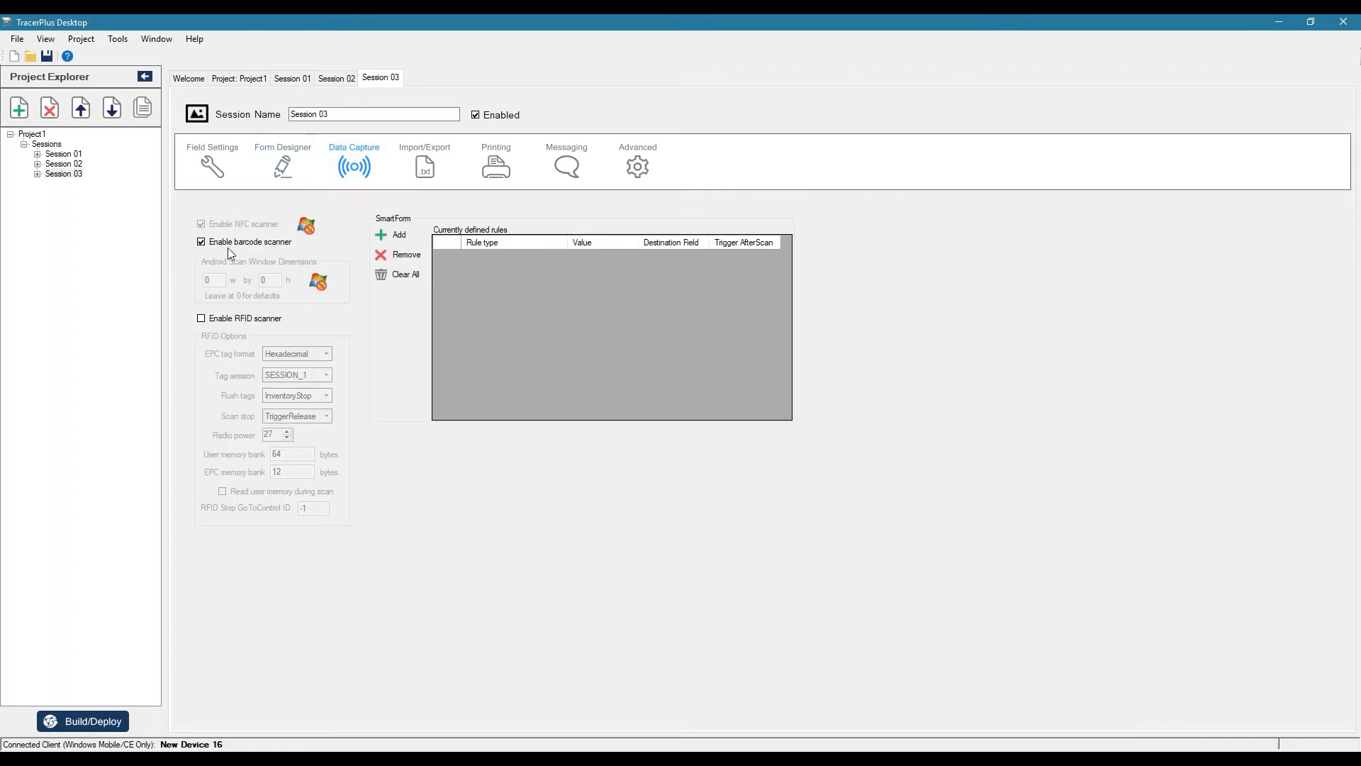
left_click(278, 173)
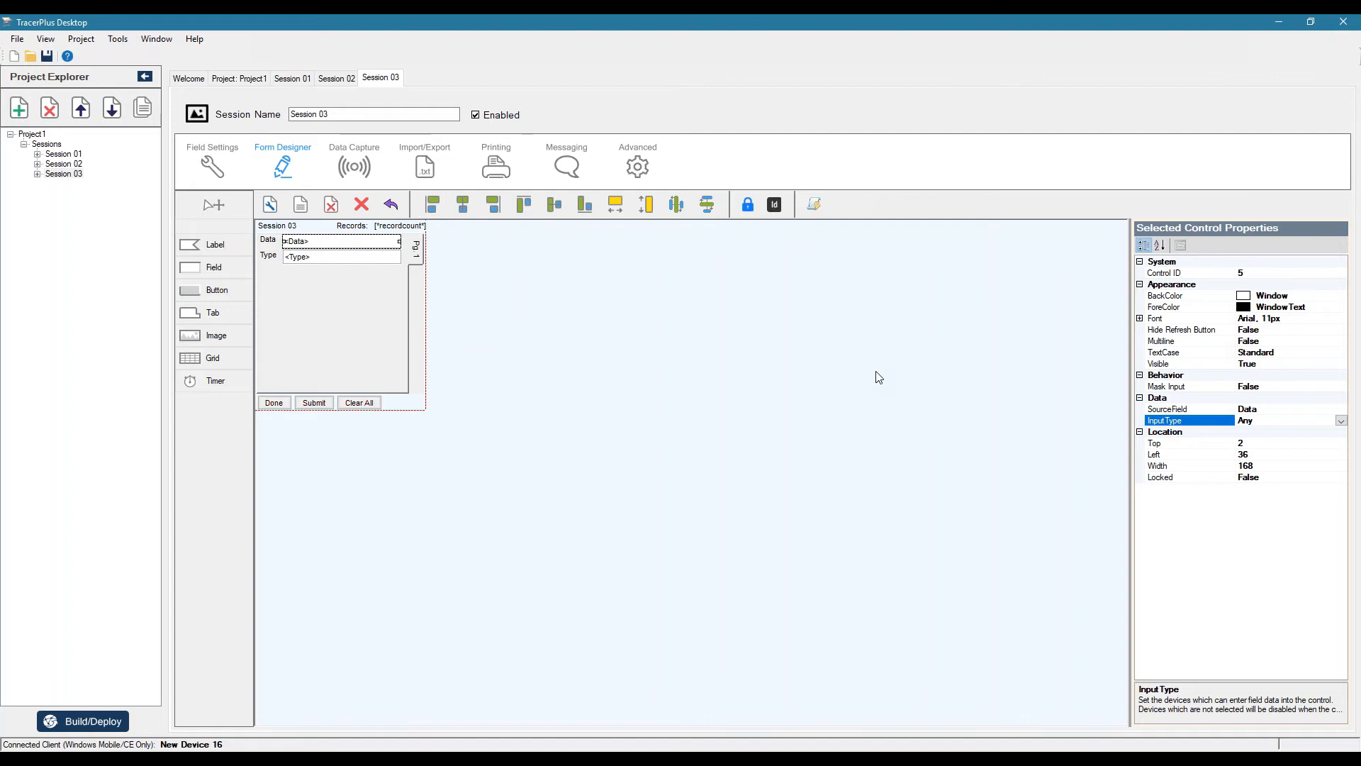
Narrow the Data field to a width of about 100 and place a new button about 62 by 21 beside it.
left_click(342, 256)
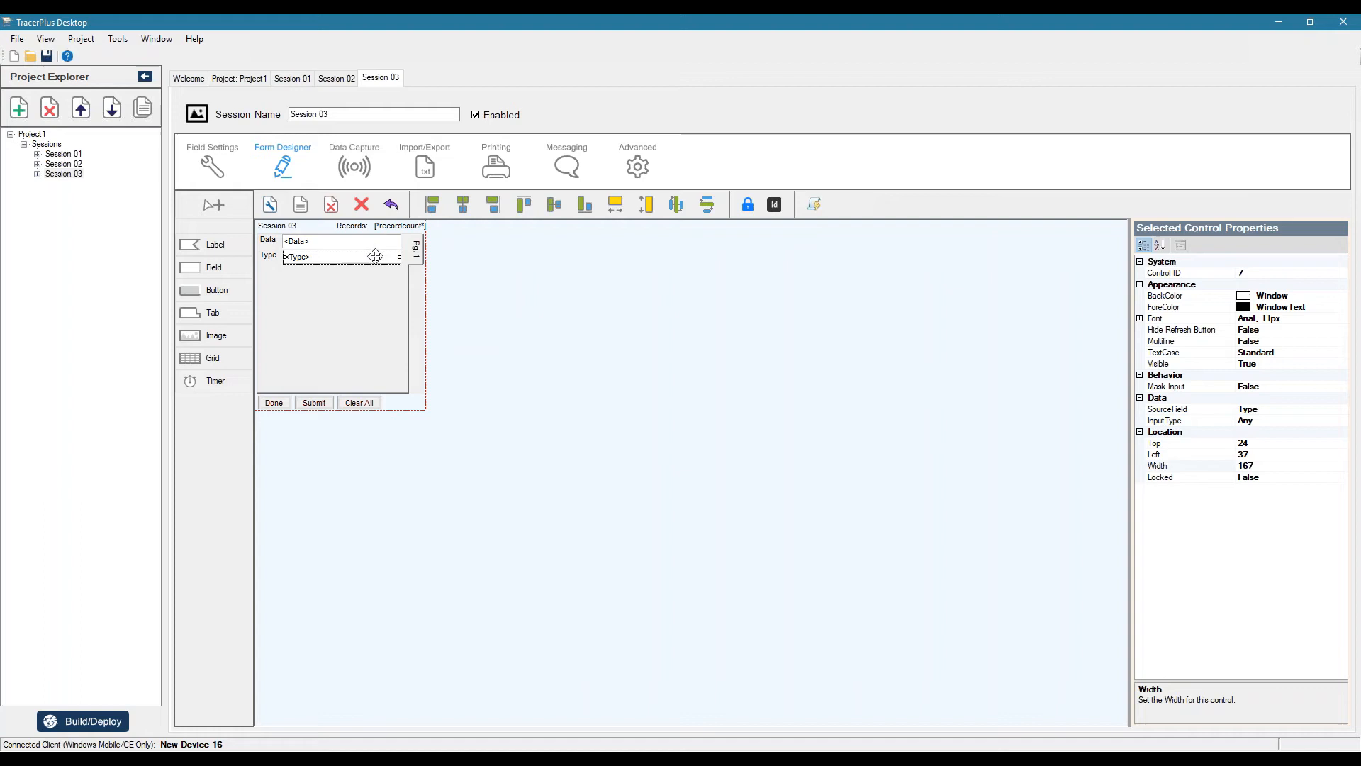
left_click(394, 241)
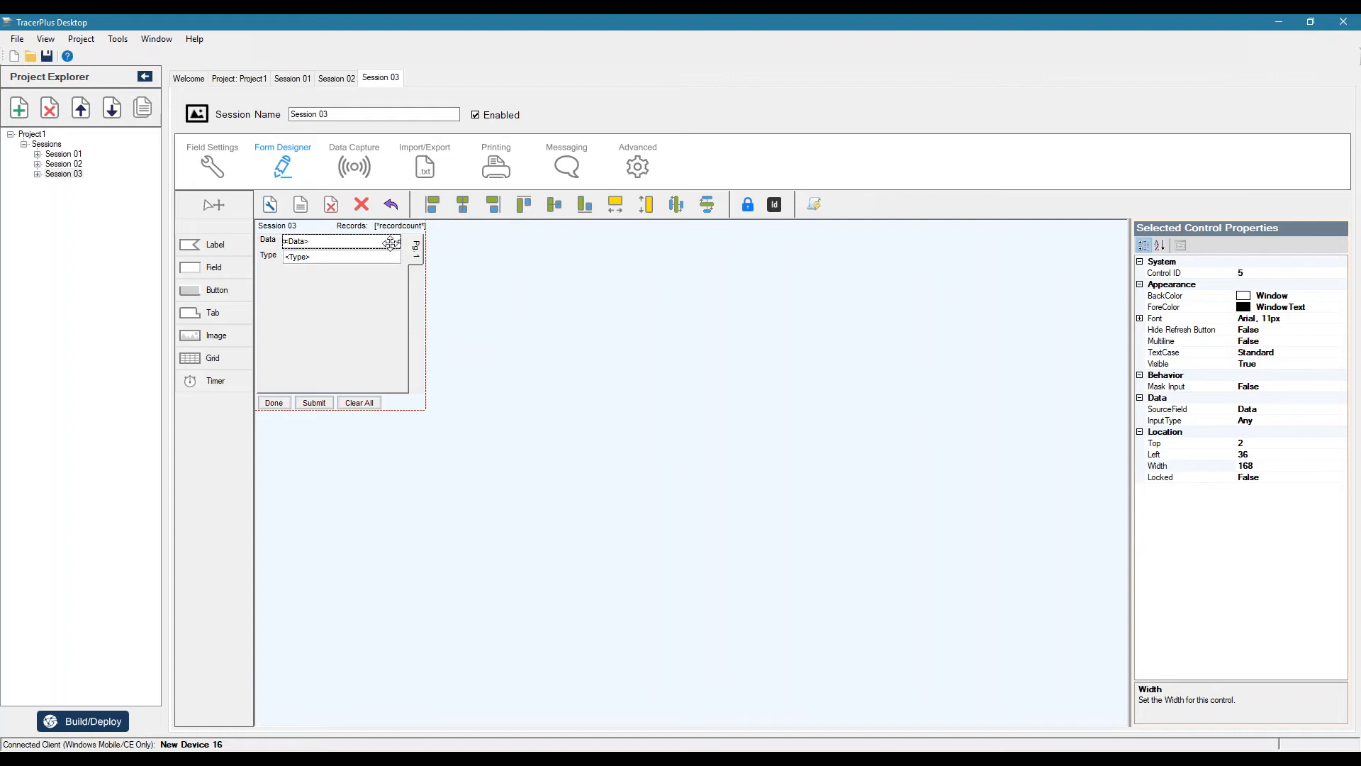
left_click_drag(397, 240, 351, 241)
left_click(228, 291)
left_click(319, 289)
left_click_drag(343, 292, 398, 241)
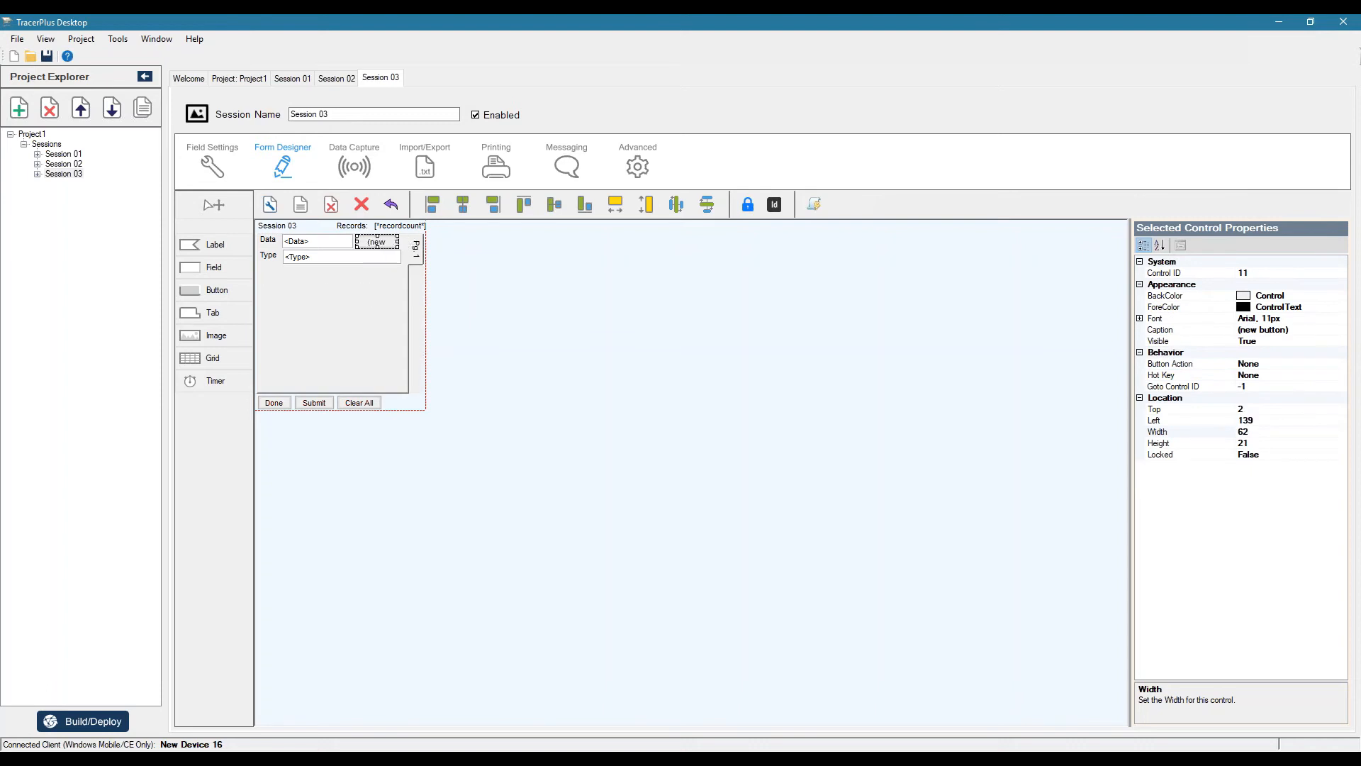
Set the new button's action to ToggleInput and reselect the button to show its input device toggling properties.
left_click(1329, 364)
left_click(1341, 364)
scroll(1300, 465, "down", 5)
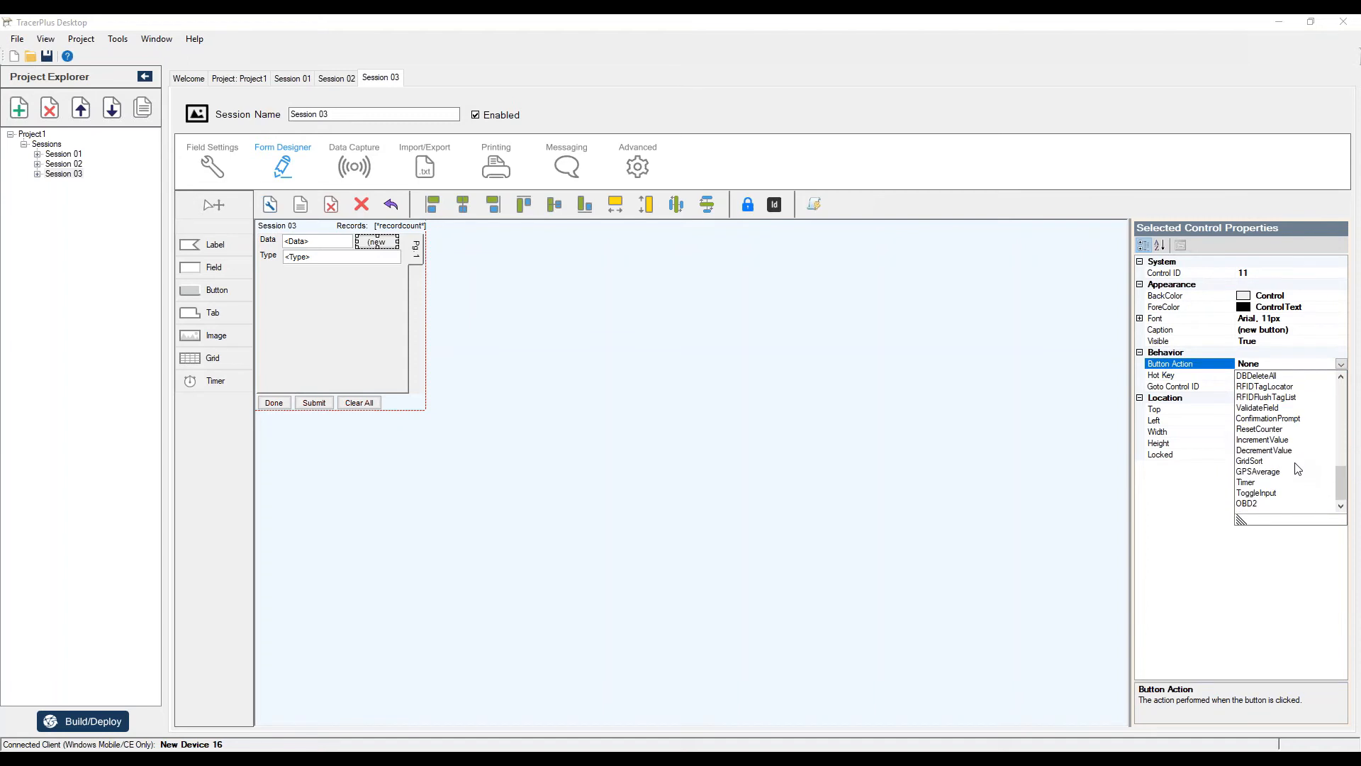
scroll(1290, 471, "up", 2)
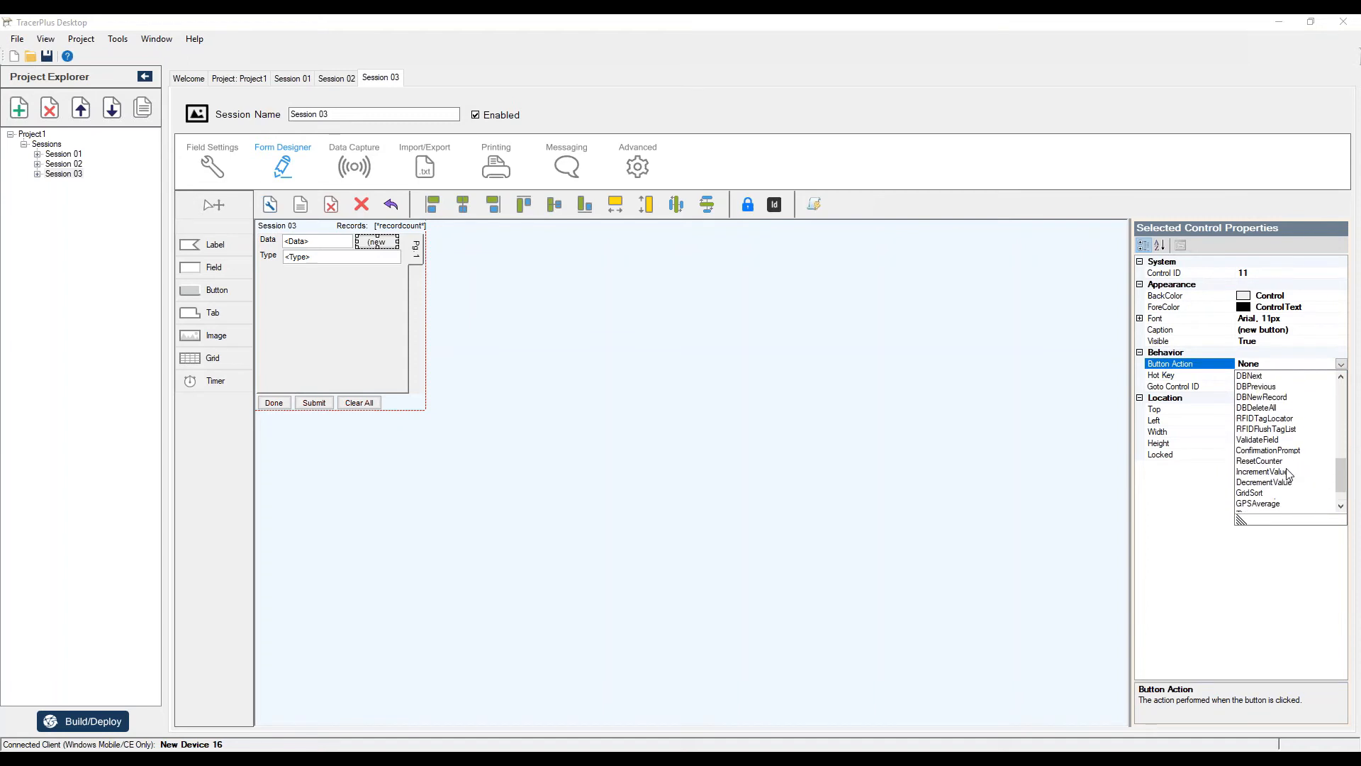
scroll(1289, 473, "down", 2)
left_click(1275, 499)
left_click(1028, 466)
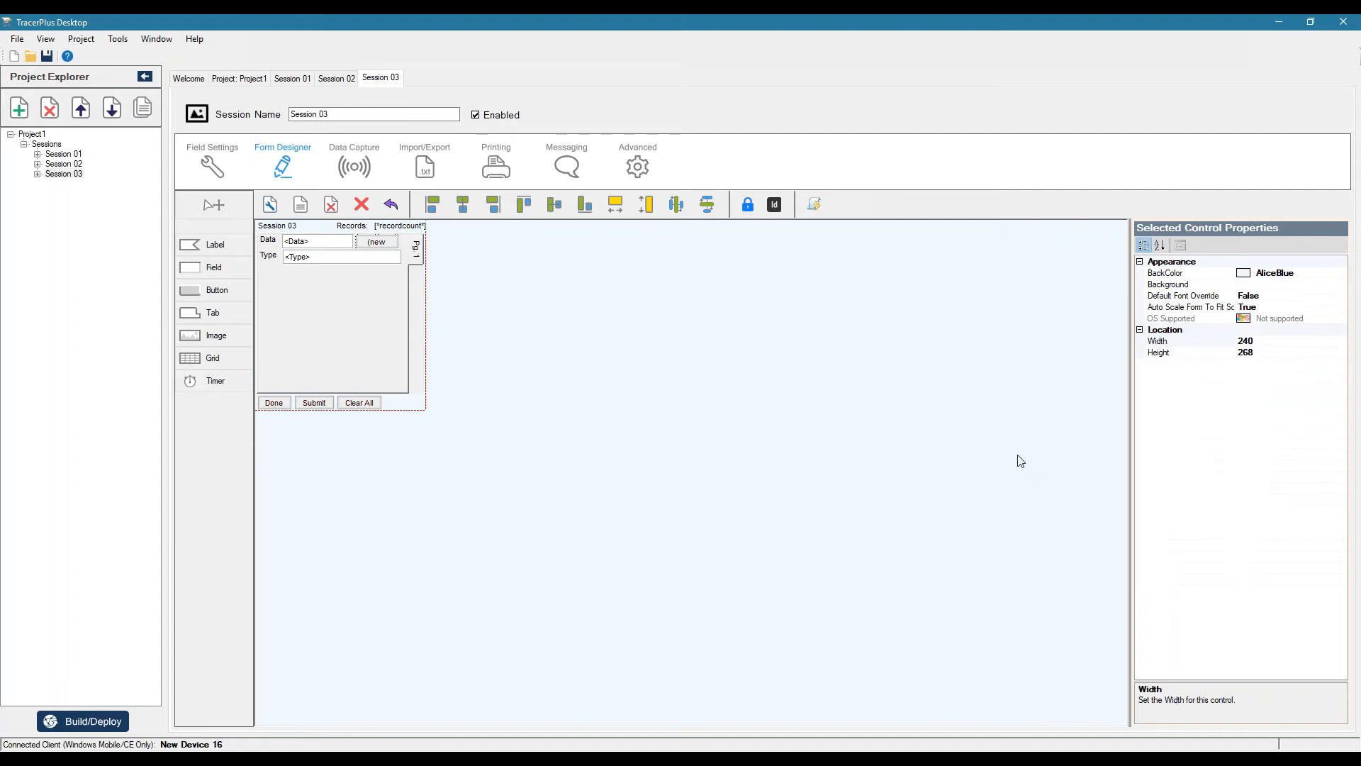
left_click(381, 242)
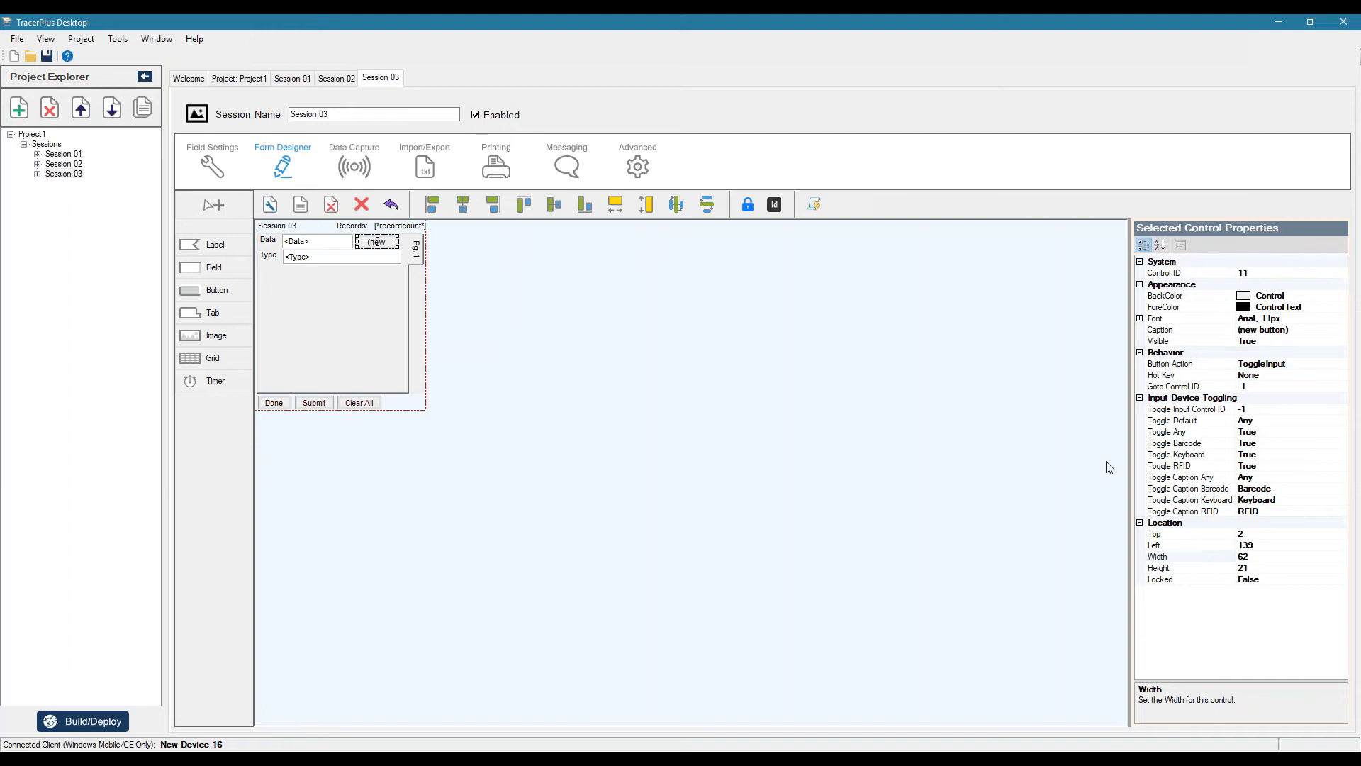
Show the control IDs on the form and set the new button's Toggle Input Control ID to 5.
left_click(776, 206)
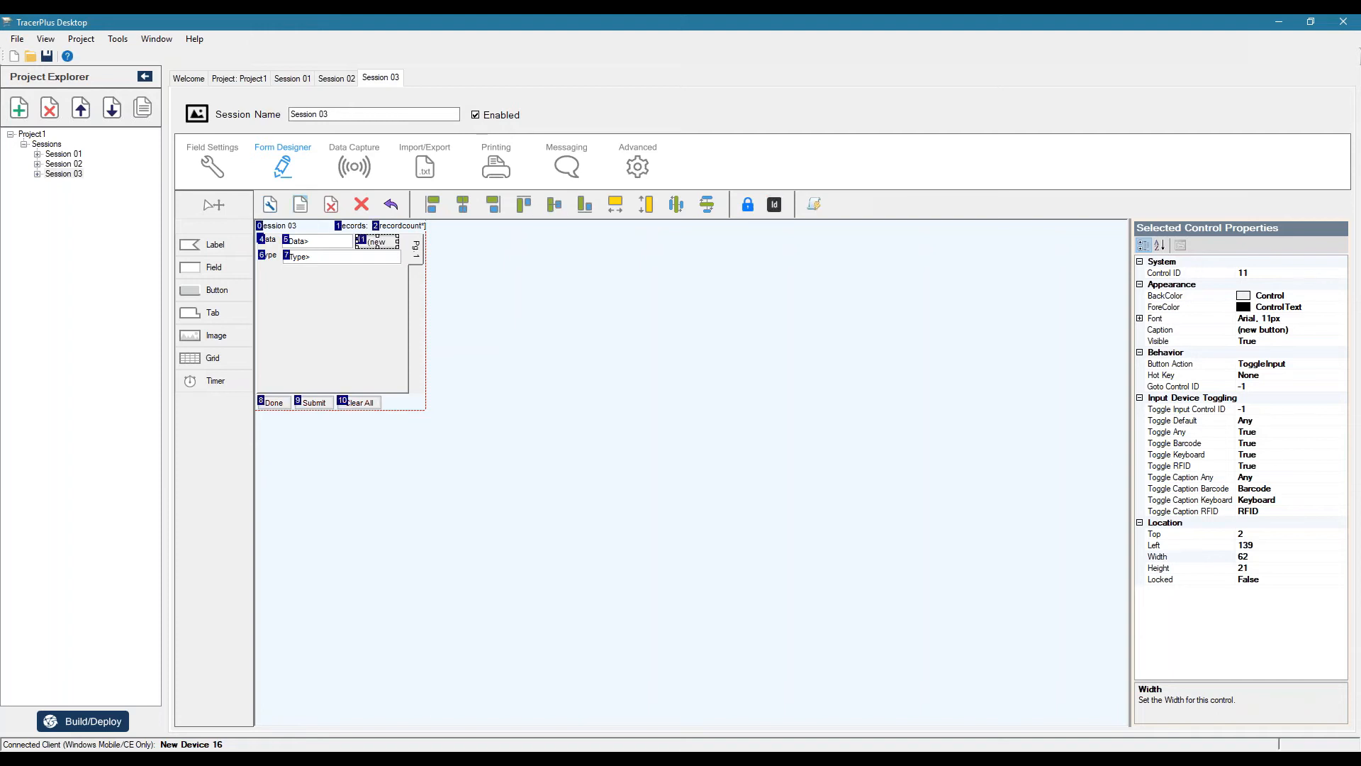
left_click(315, 242)
left_click(371, 242)
left_click(1213, 410)
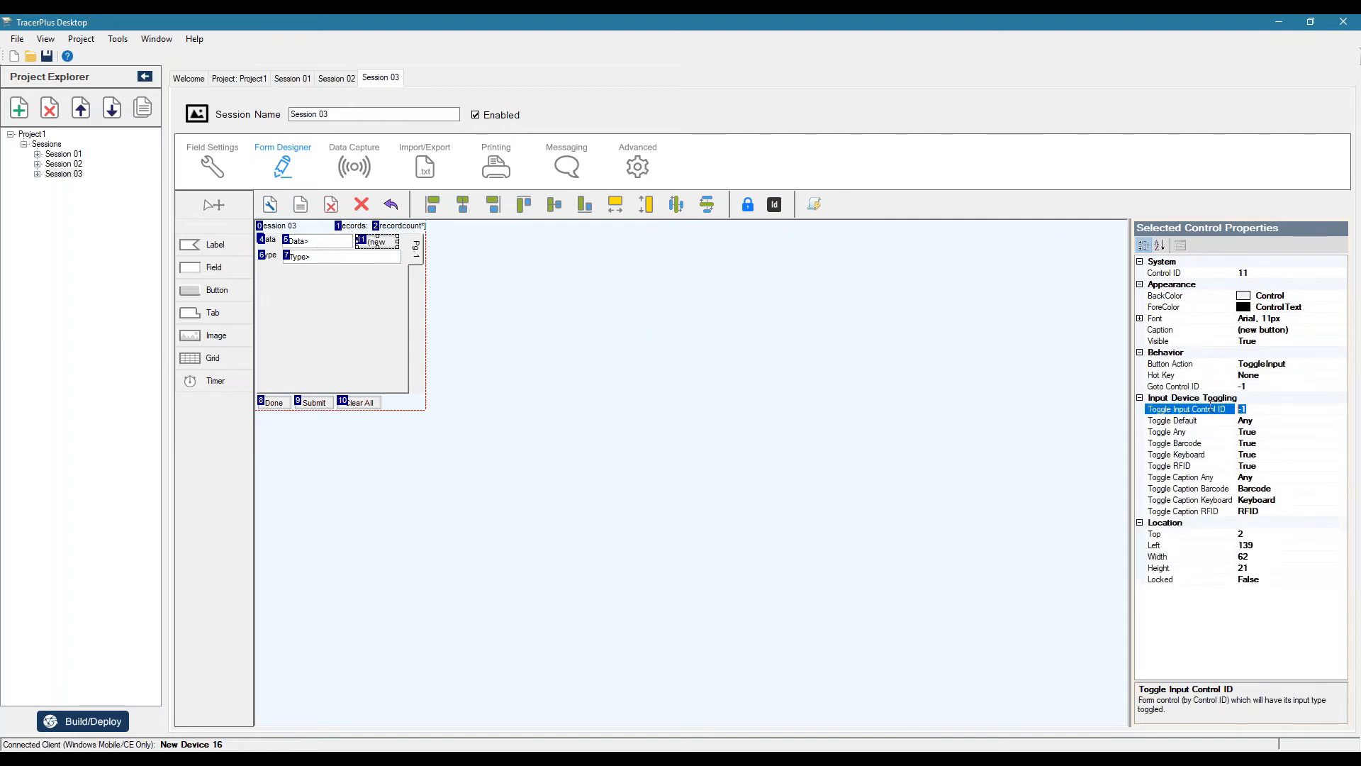
type("5")
key("Down")
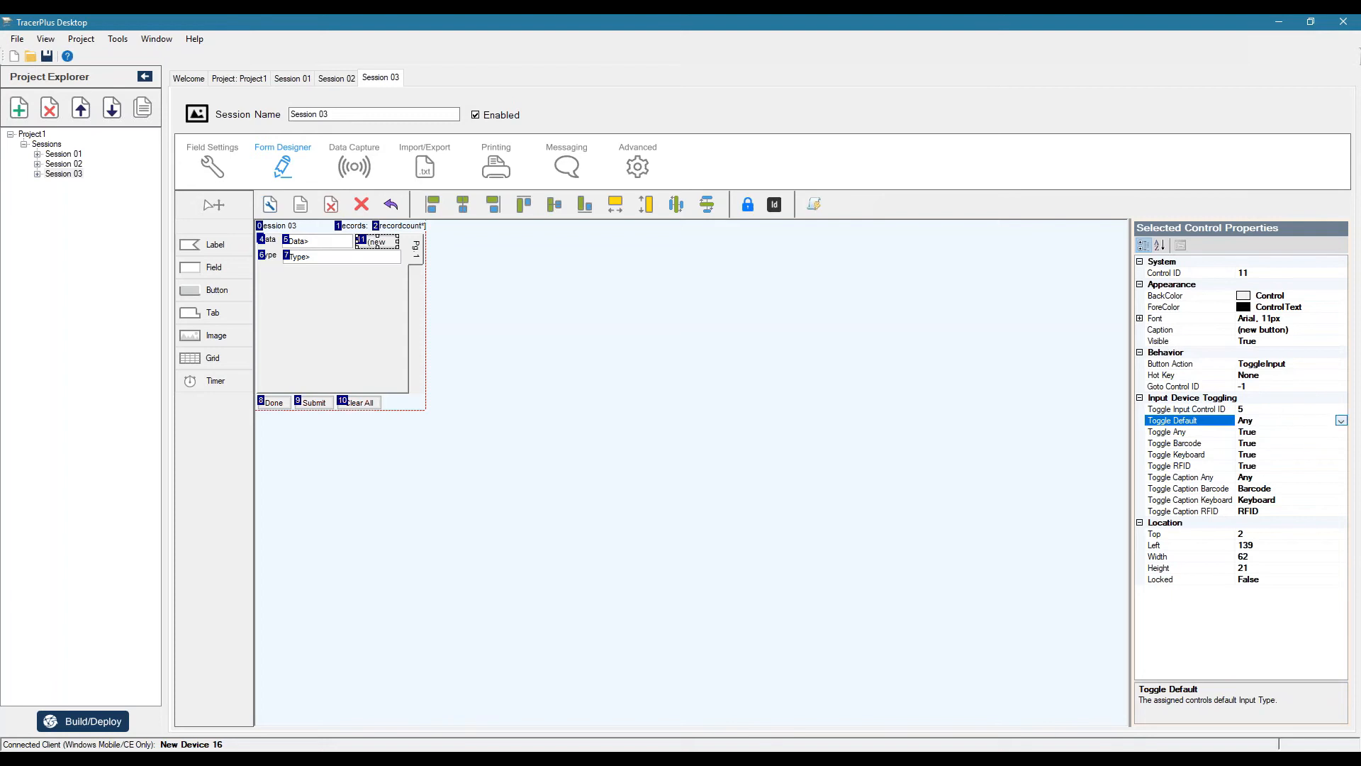
Set the button's Toggle Default input type to Barcode.
left_click(1340, 421)
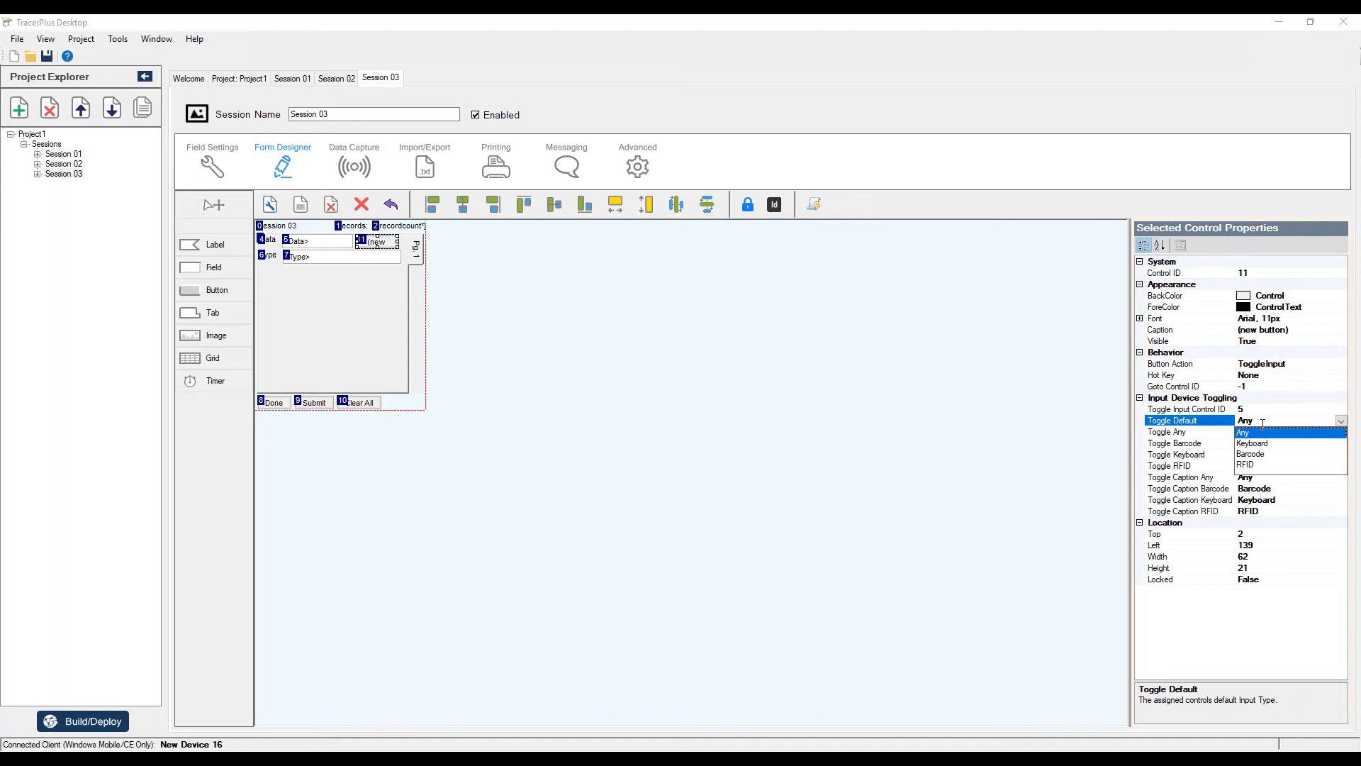
left_click(1266, 455)
key("Down")
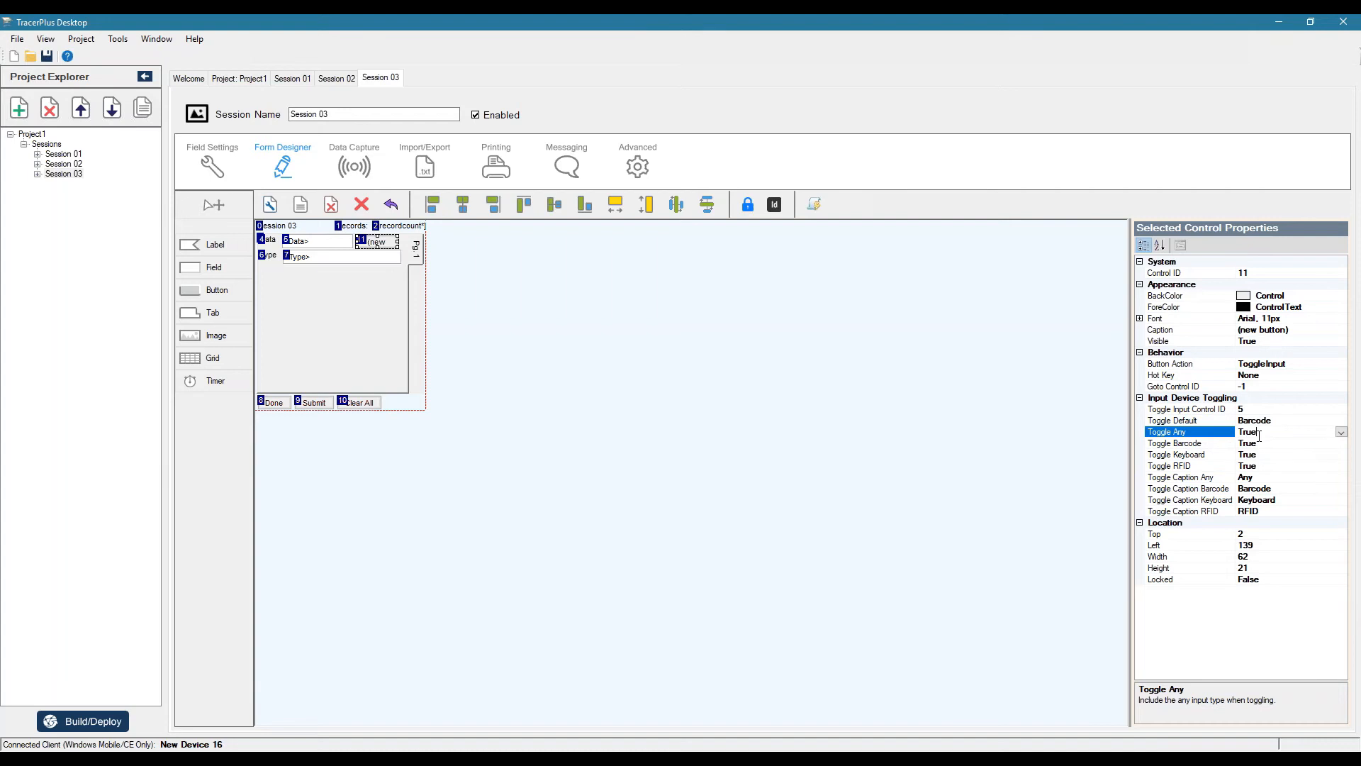
Exclude two input types from the button's toggling by setting Toggle Any and Toggle RFID to False.
left_click(1341, 432)
left_click(1246, 455)
left_click(1281, 457)
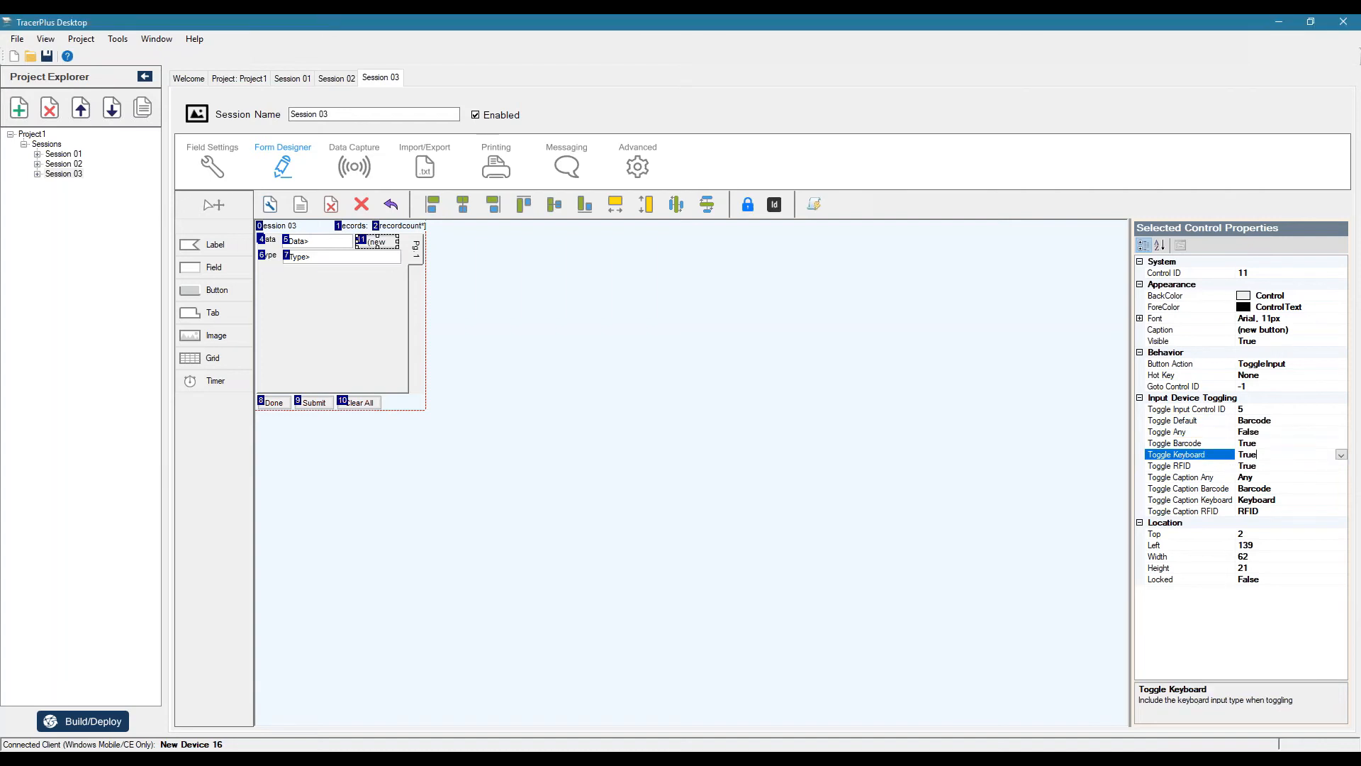
left_click(1341, 466)
left_click(1341, 466)
left_click(1280, 488)
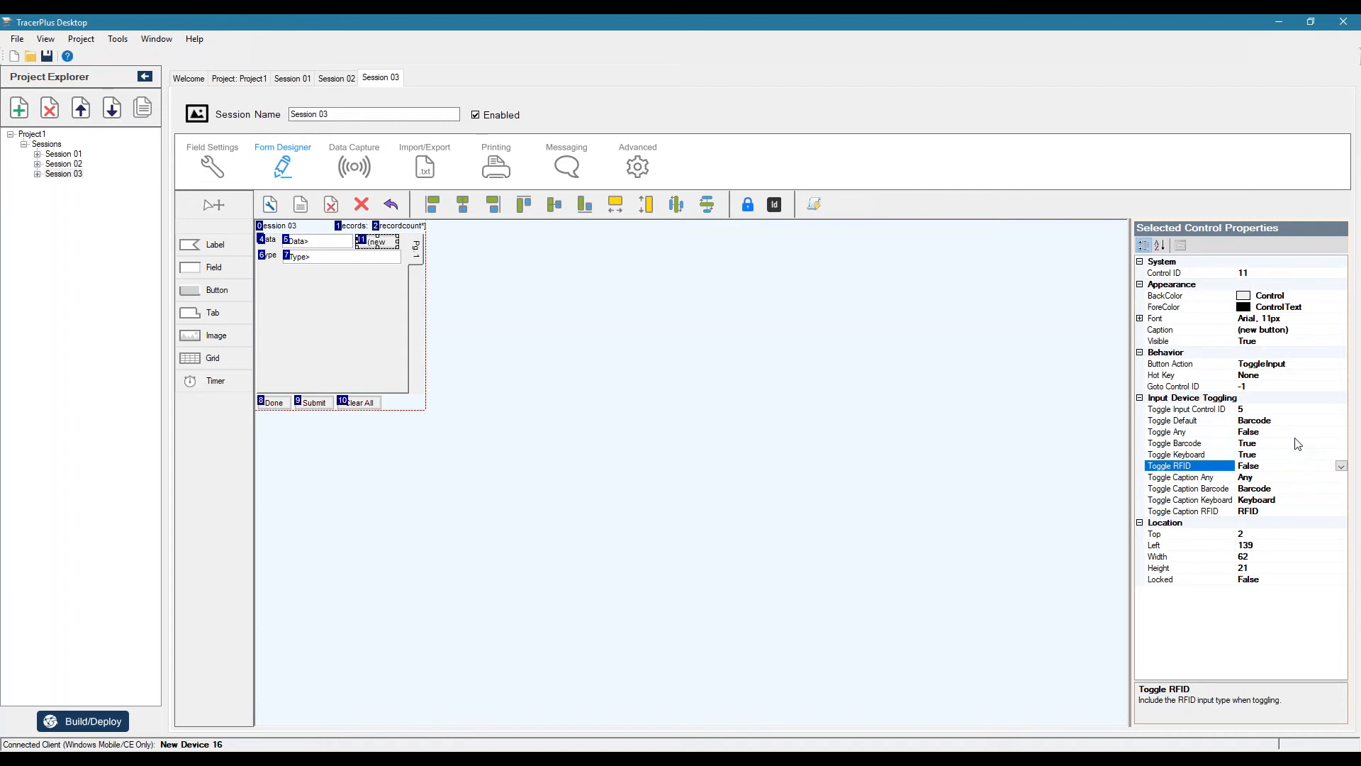
Examine the button's toggle captions for the Barcode and Keyboard input types, then deselect the button.
key("Down")
key("Down")
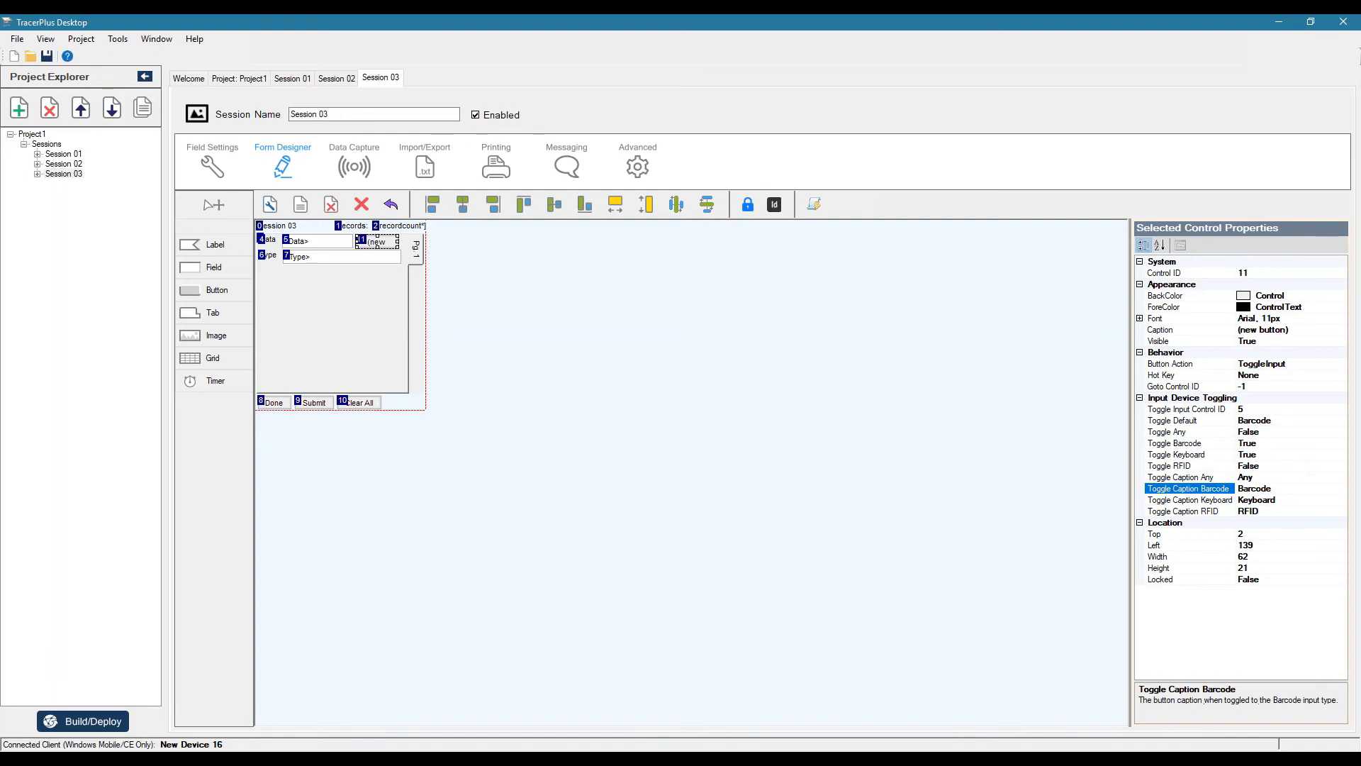
left_click(1185, 501)
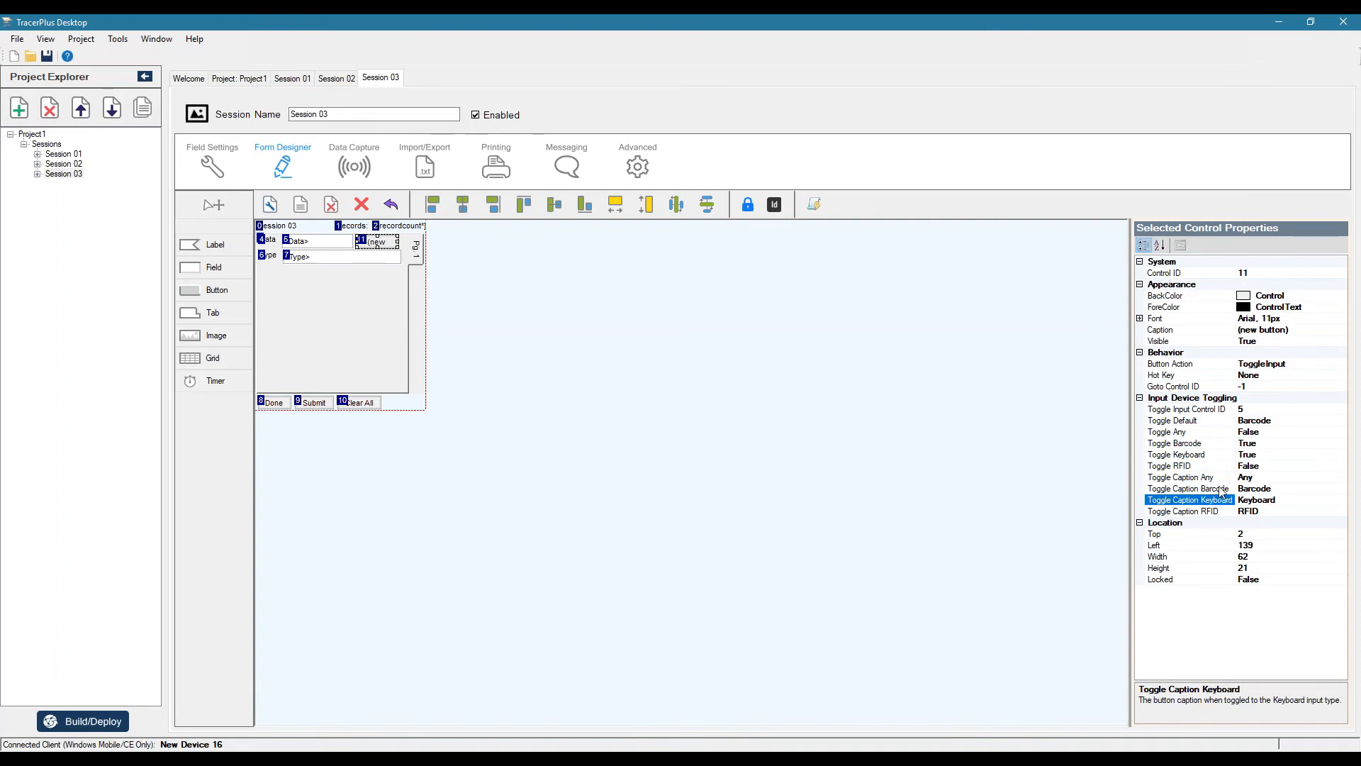
left_click(1221, 488)
left_click(1276, 500)
left_click(879, 535)
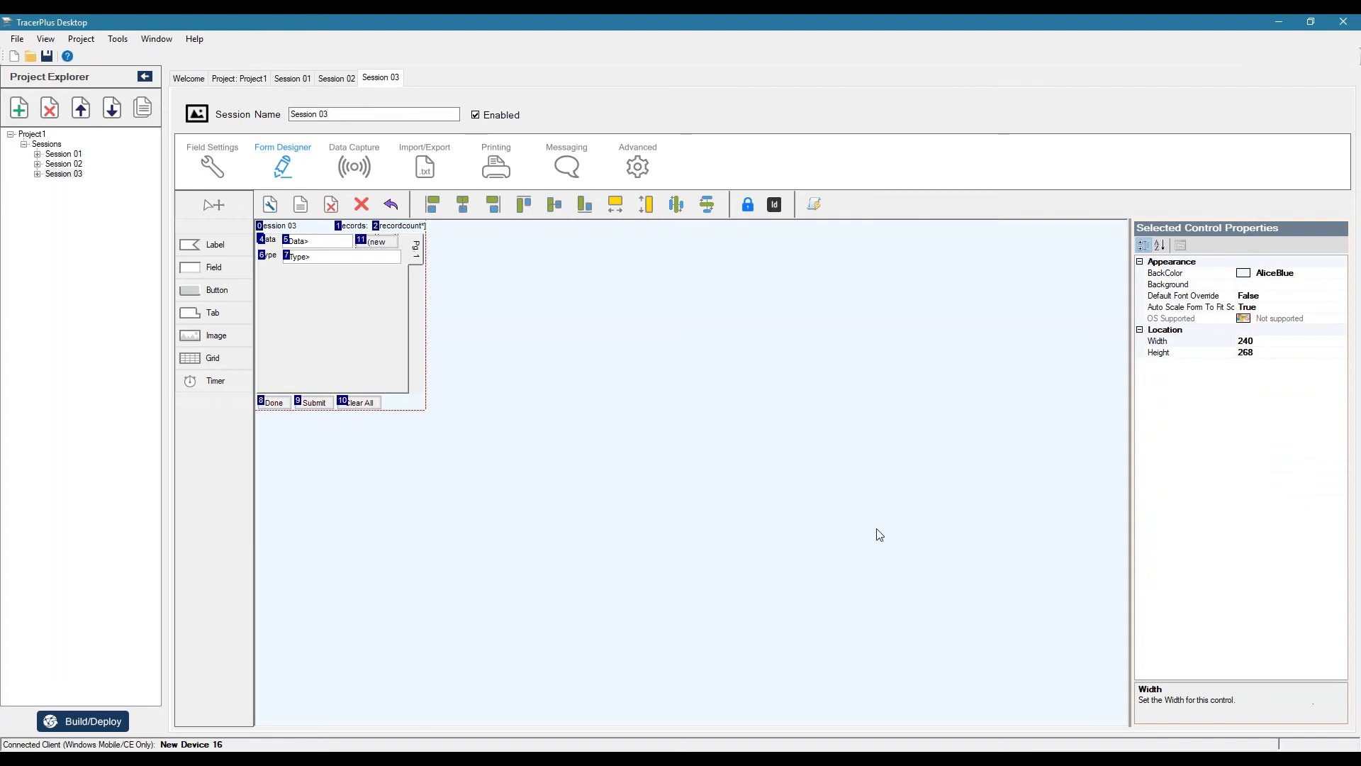
Open the project's build and deploy options and switch to the mirrored RS50 device window.
left_click(118, 724)
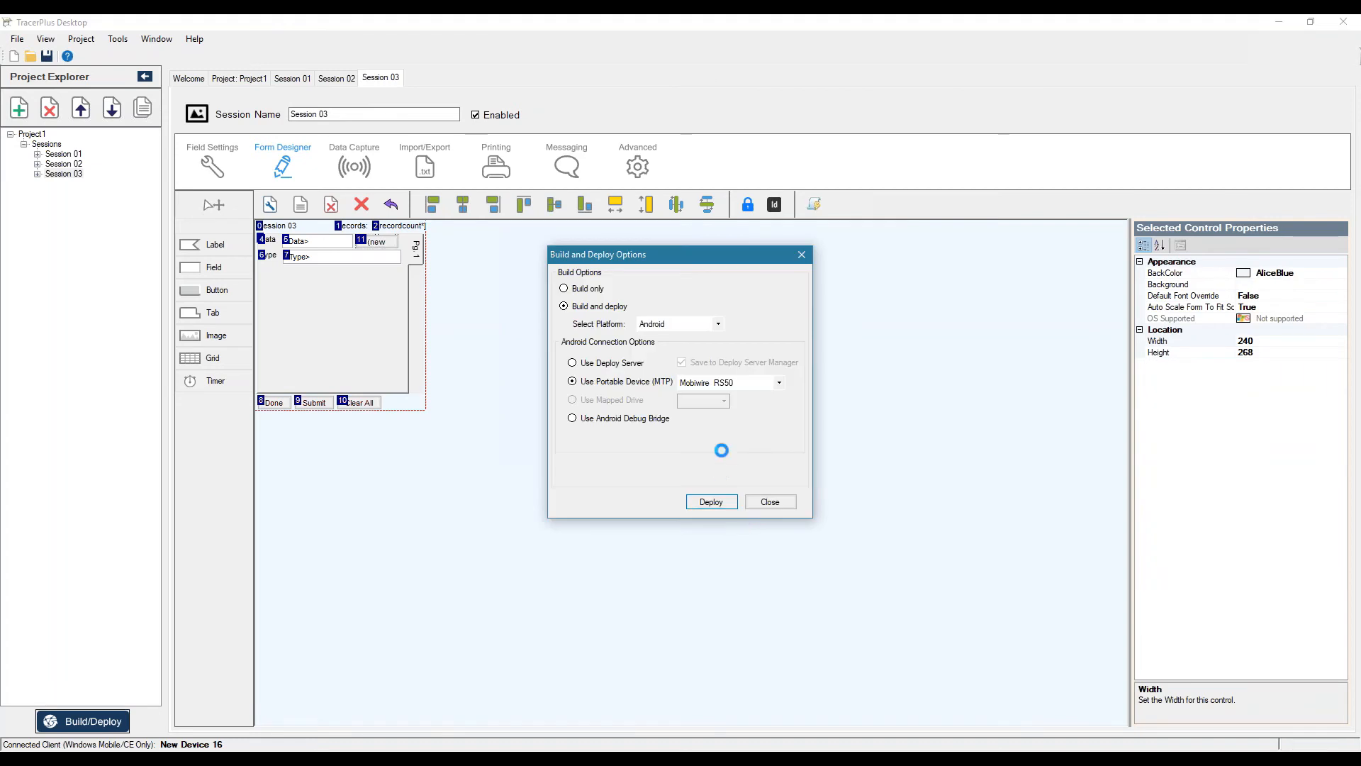
left_click(763, 501)
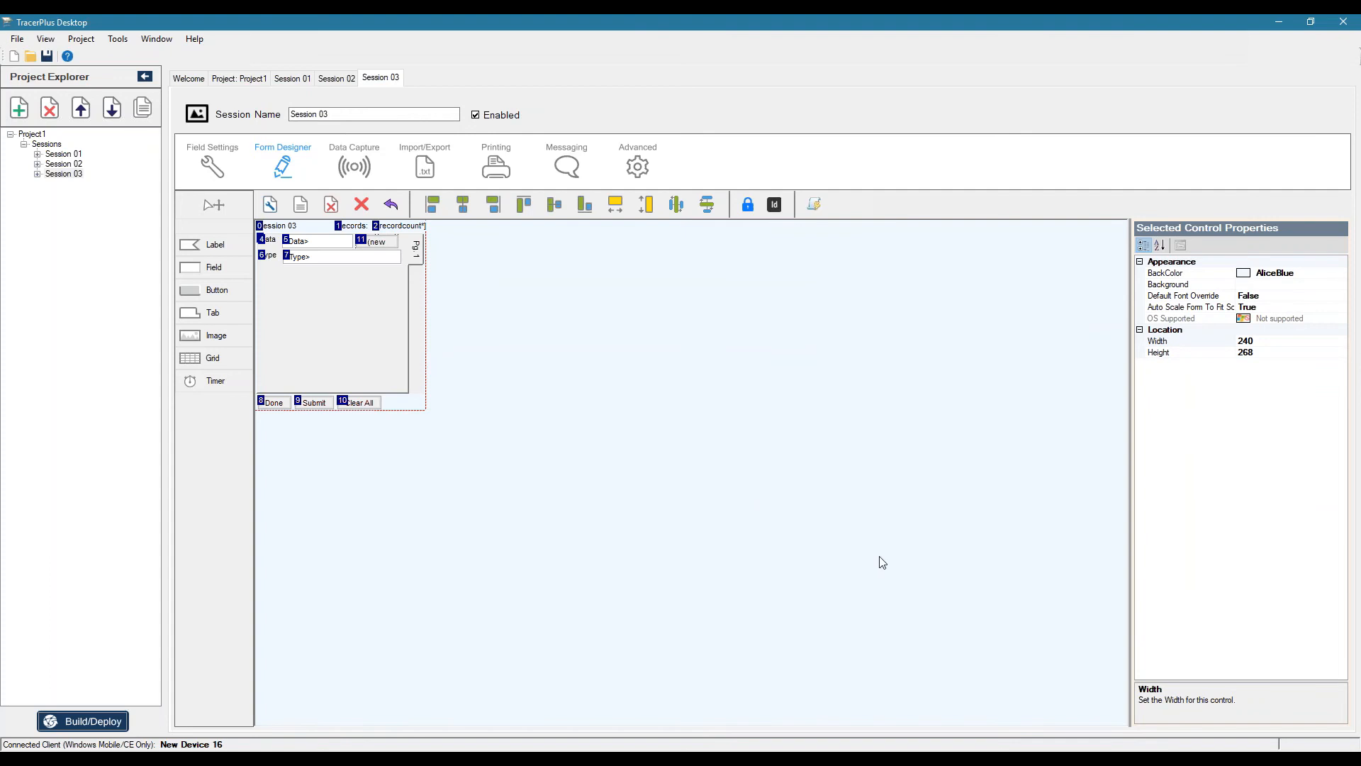
left_click(83, 721)
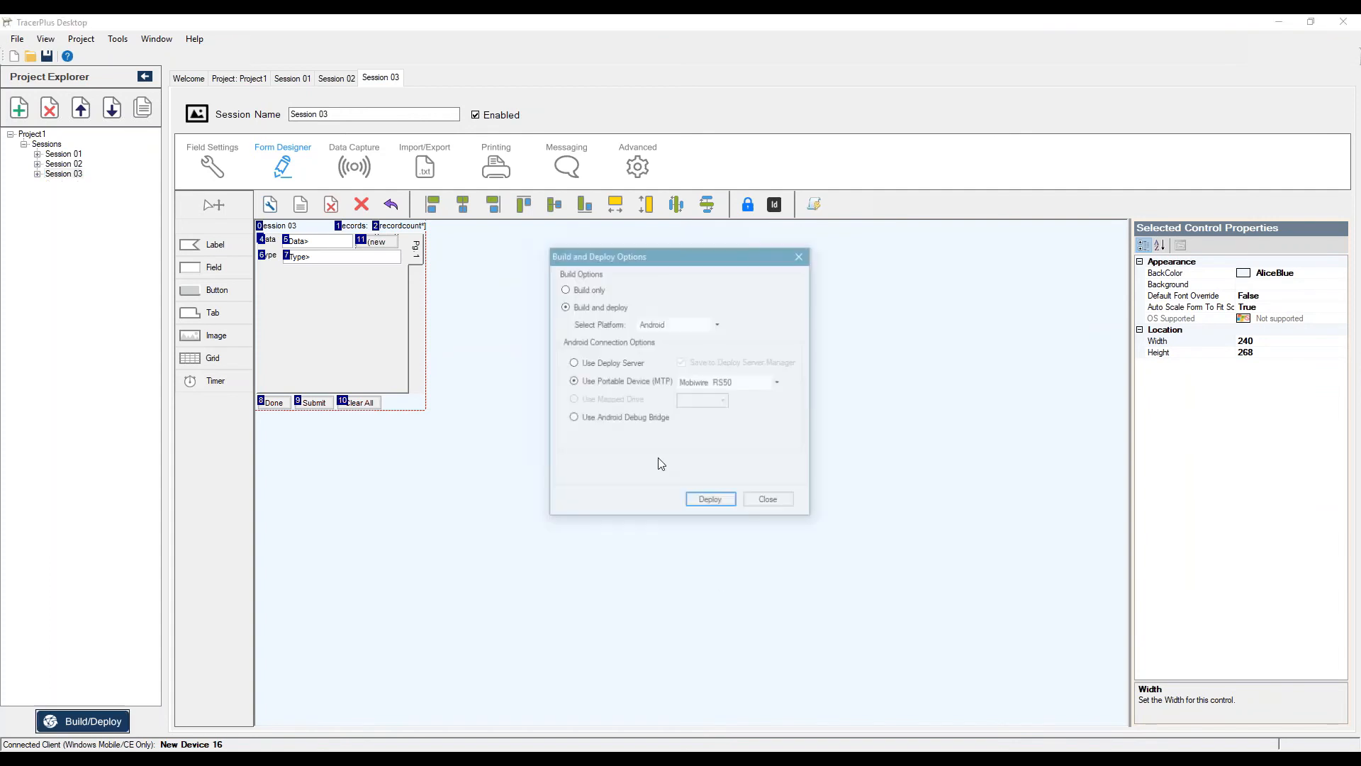
left_click(881, 753)
left_click(1007, 380)
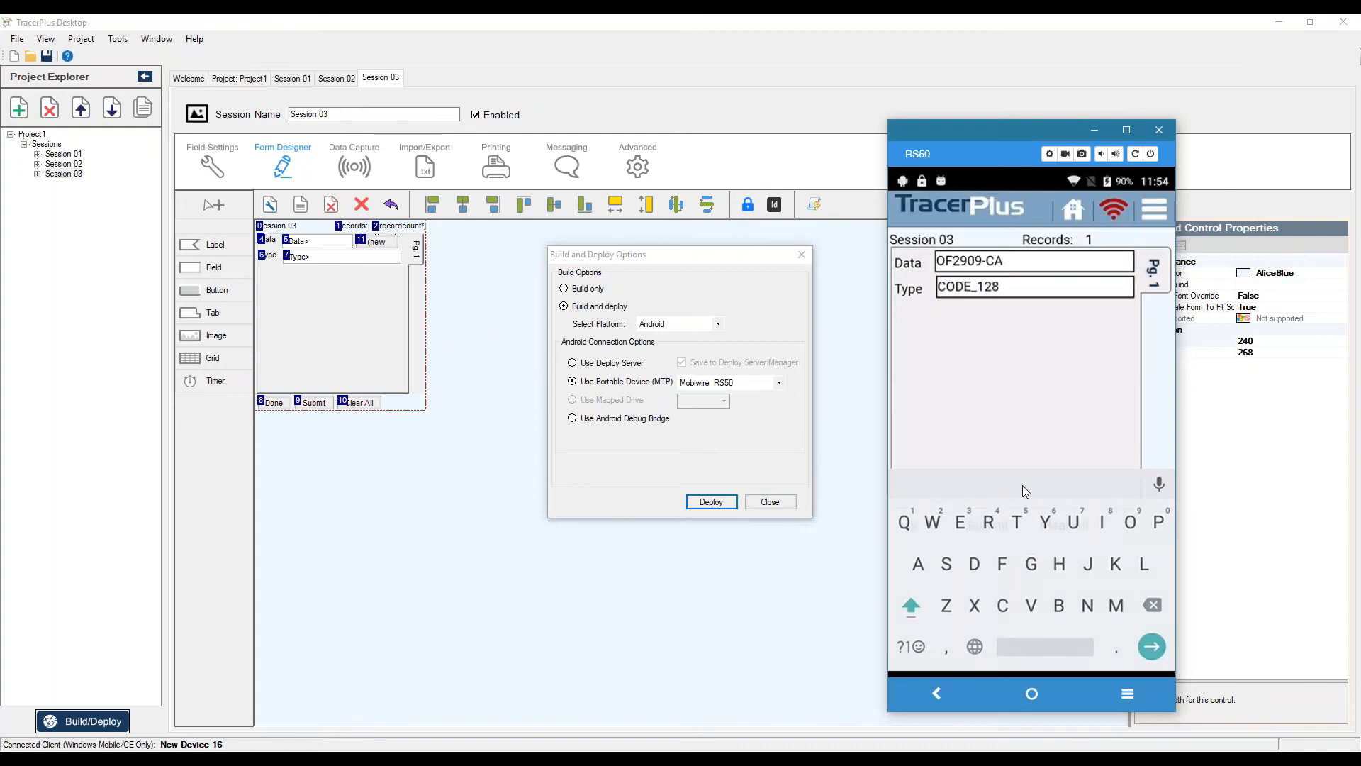
Exit the Session 03 form on the RS50 device and close the build and deploy options.
left_click(938, 522)
left_click(935, 525)
left_click(935, 525)
left_click(945, 472)
left_click(892, 475)
left_click(771, 502)
Bring the RS50 window back, move it fully into view, and back out of the barcode viewfinder.
left_click(858, 743)
left_click(1099, 291)
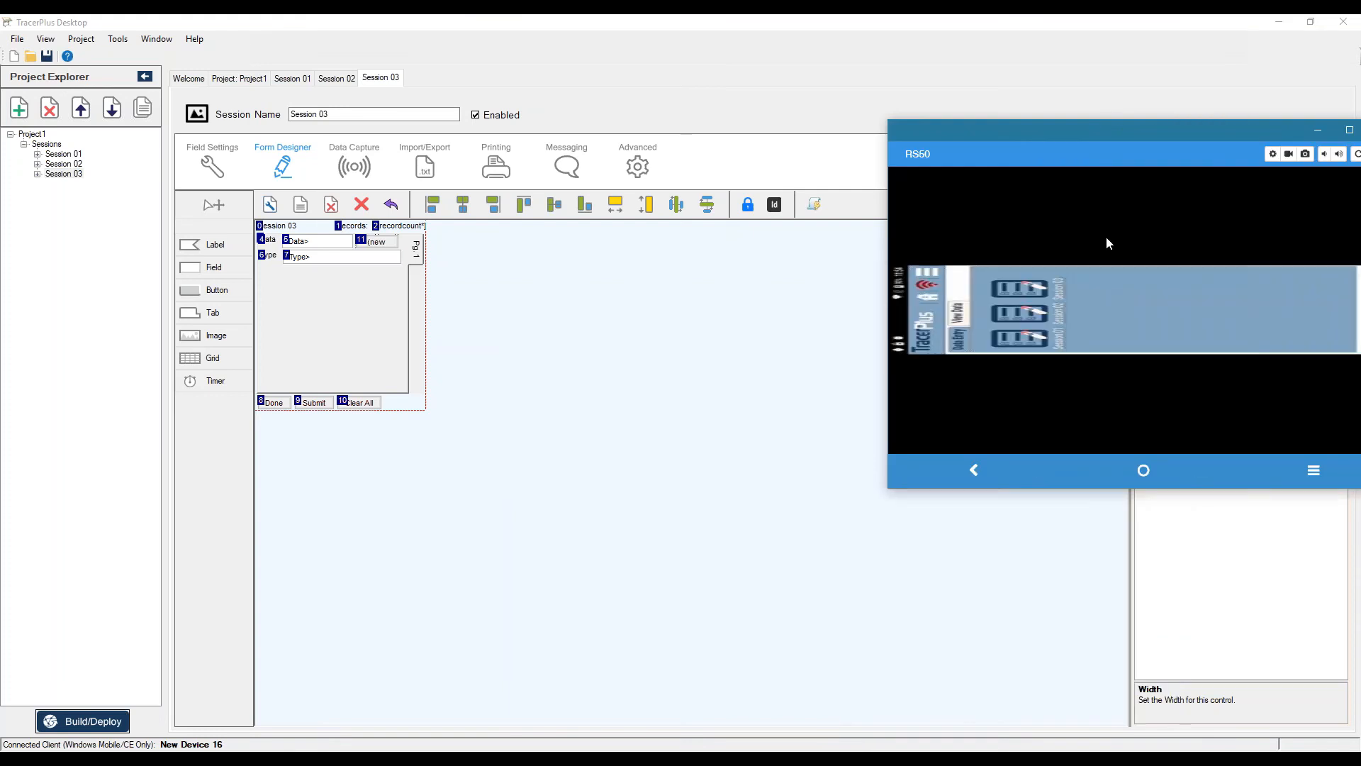
left_click_drag(1113, 141, 833, 206)
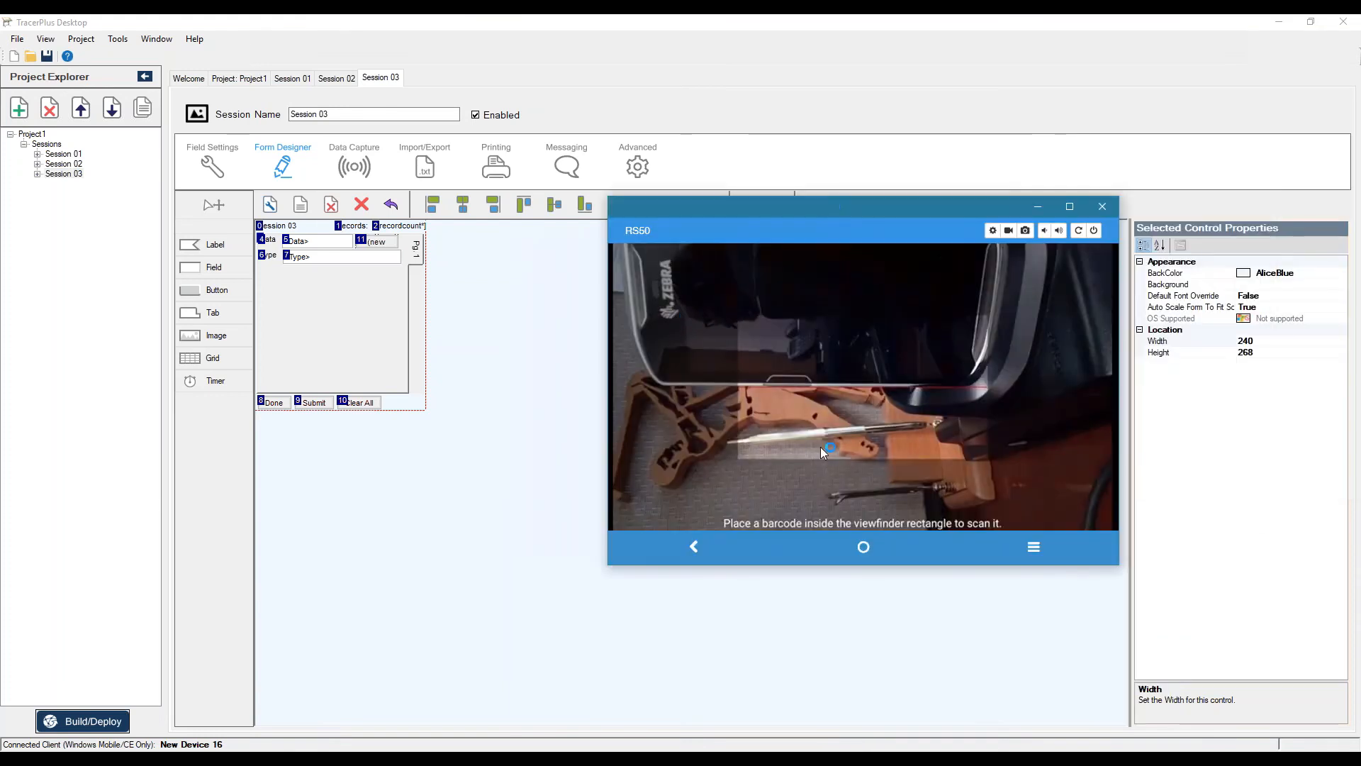
left_click(695, 547)
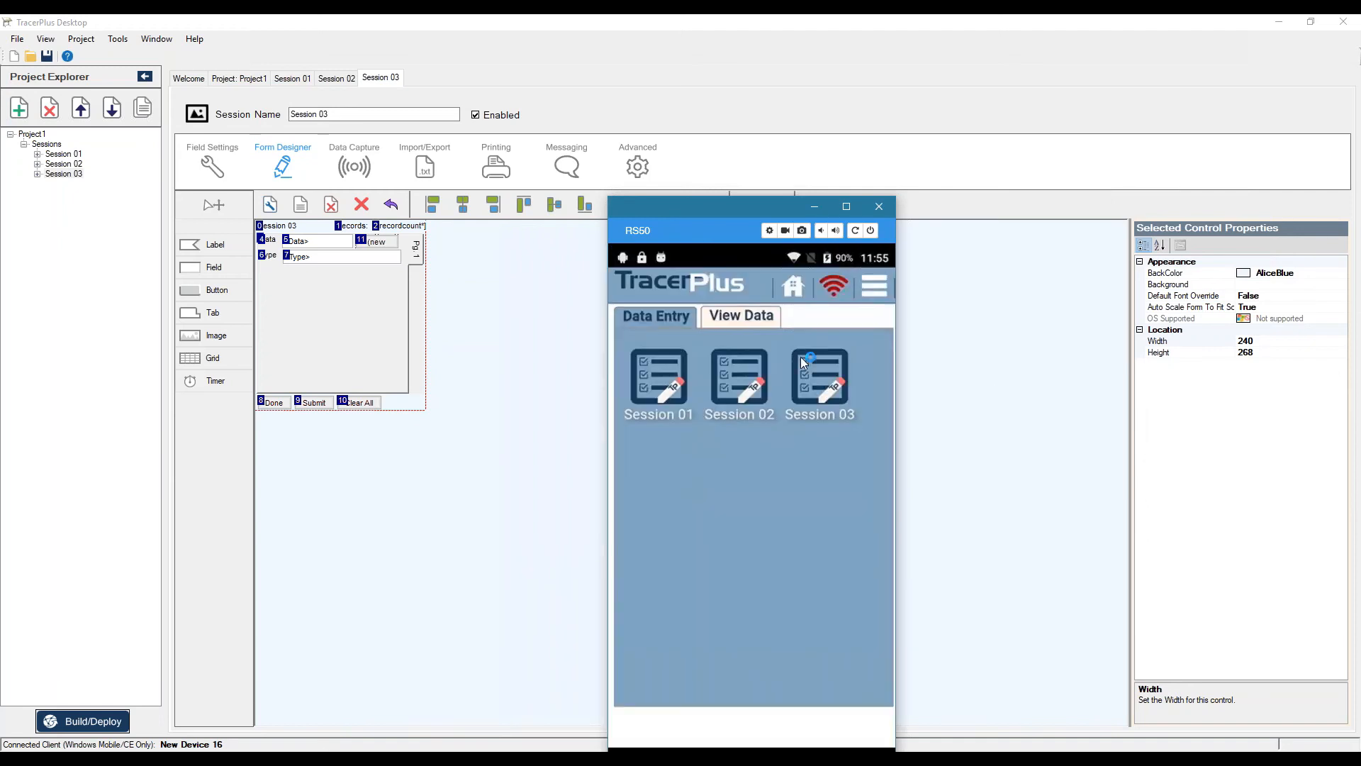
Set Session 03 to start on the Type field in its advanced settings.
left_click(304, 239)
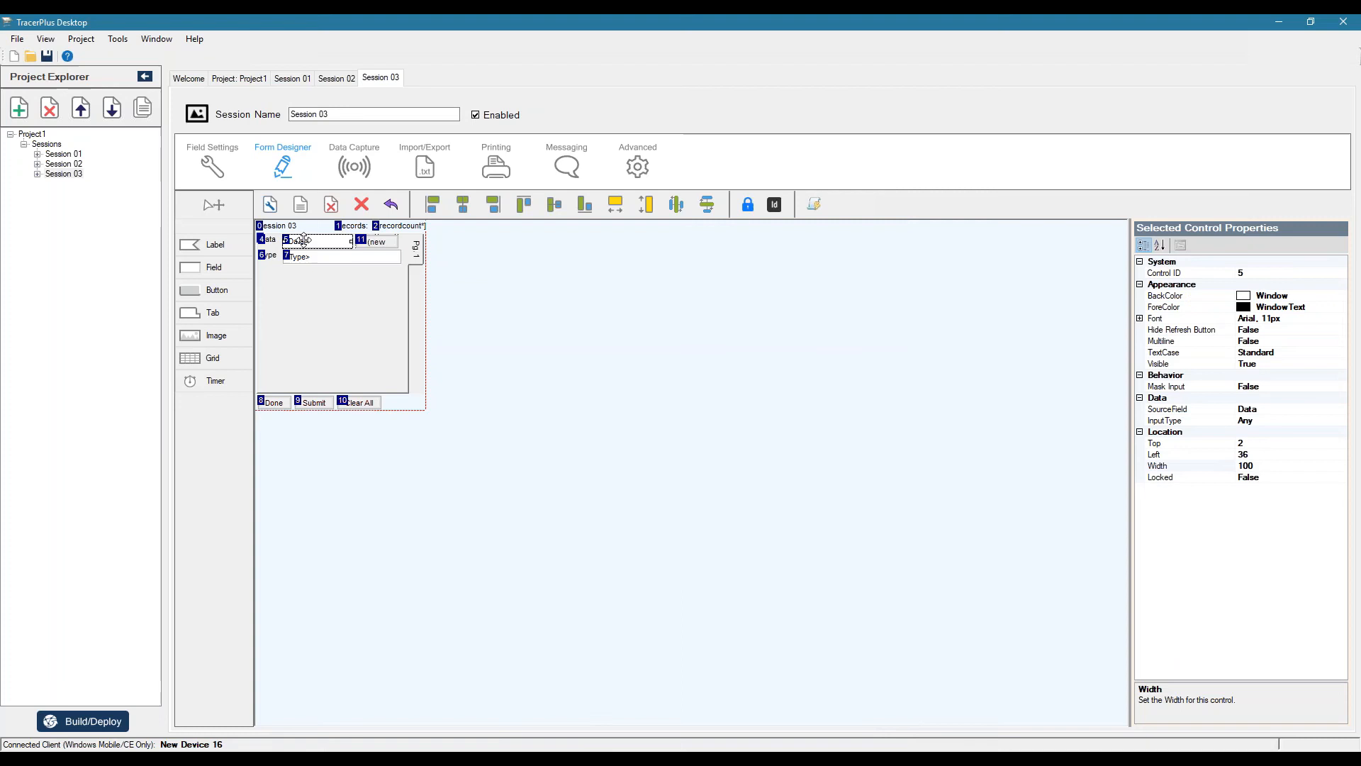
left_click(308, 257)
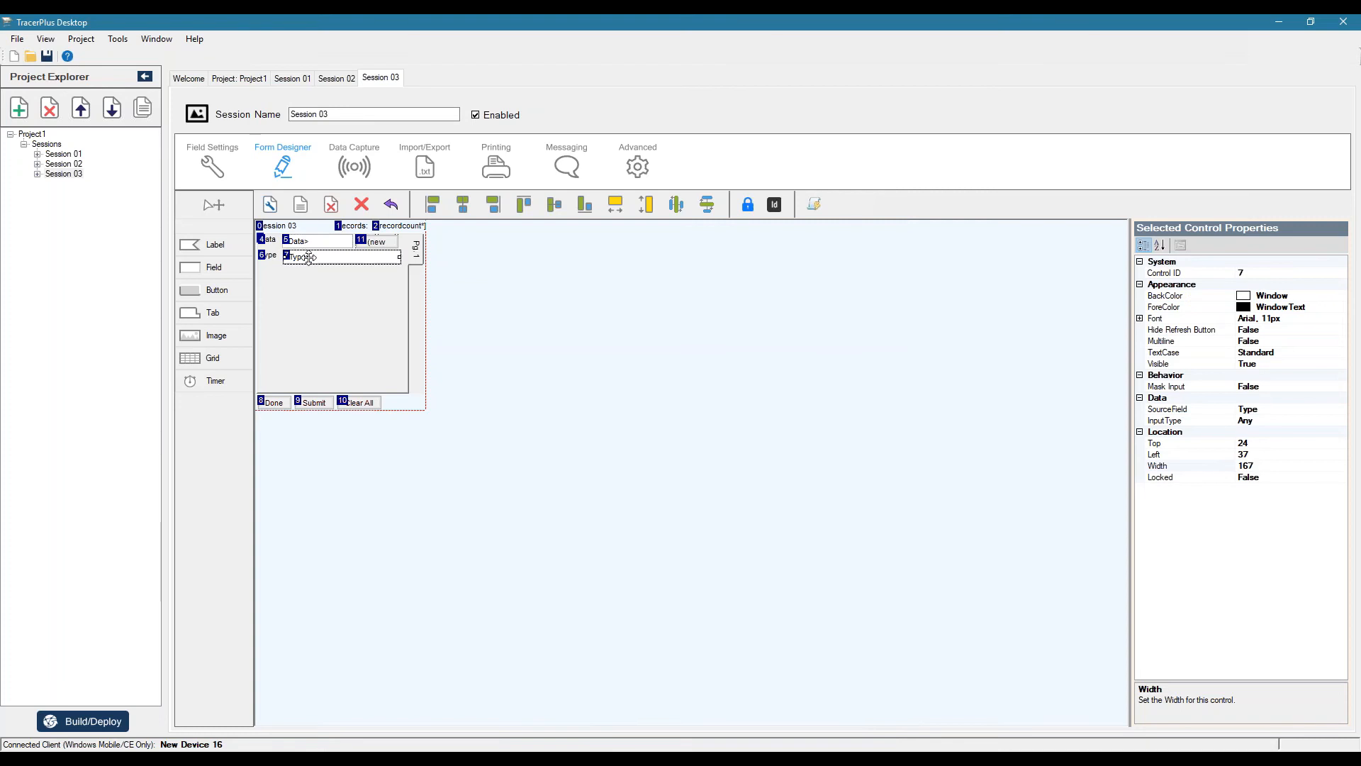
left_click(637, 165)
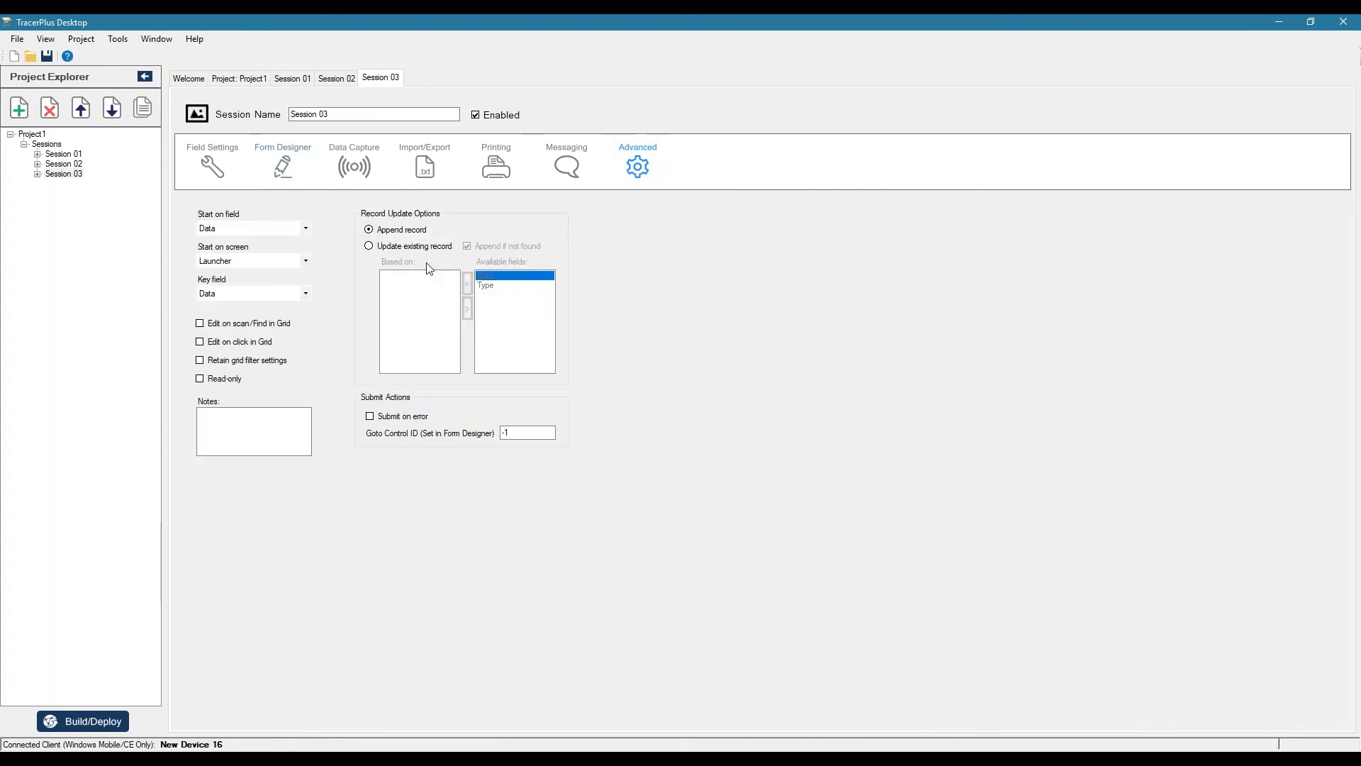
left_click(252, 228)
left_click(244, 251)
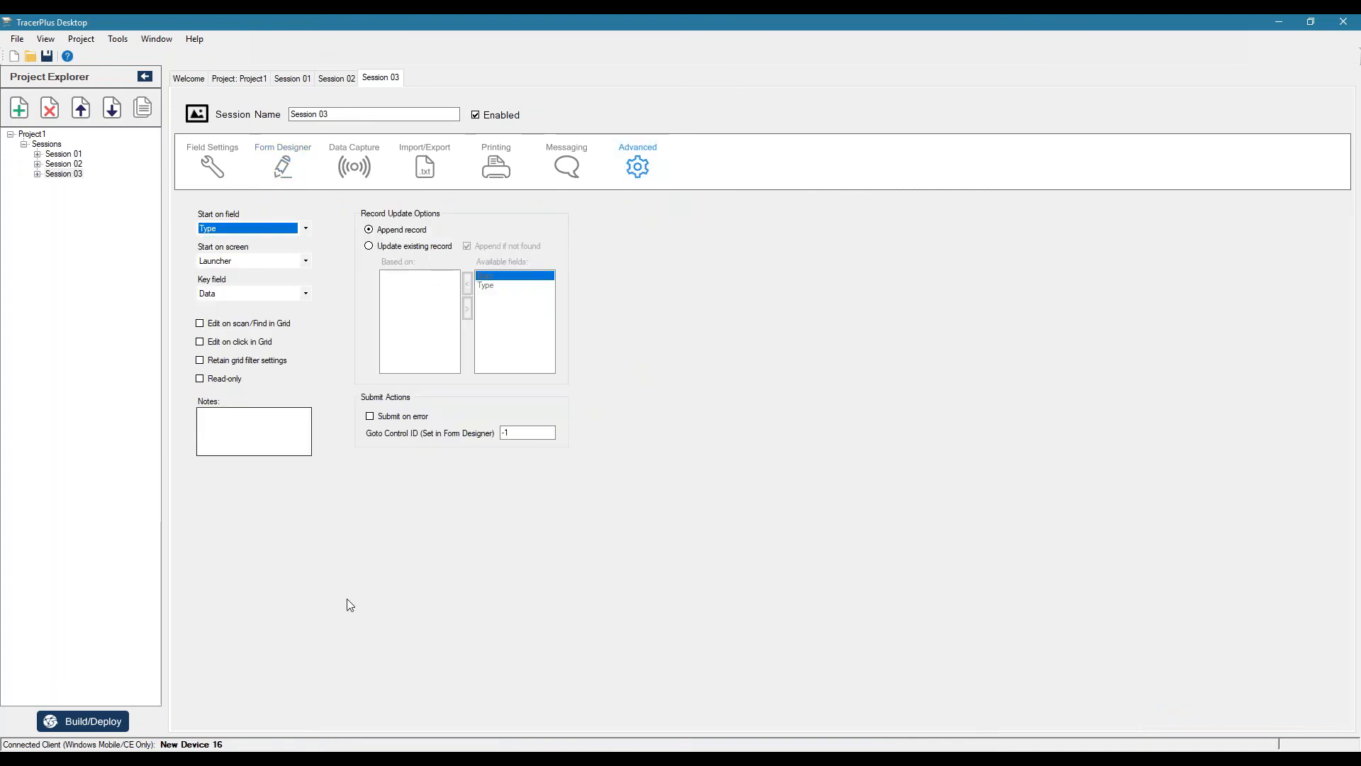
Build the project and deploy it to the Mobiwire RS50 Android device as a portable device (MTP), and close the deploy options.
left_click(85, 720)
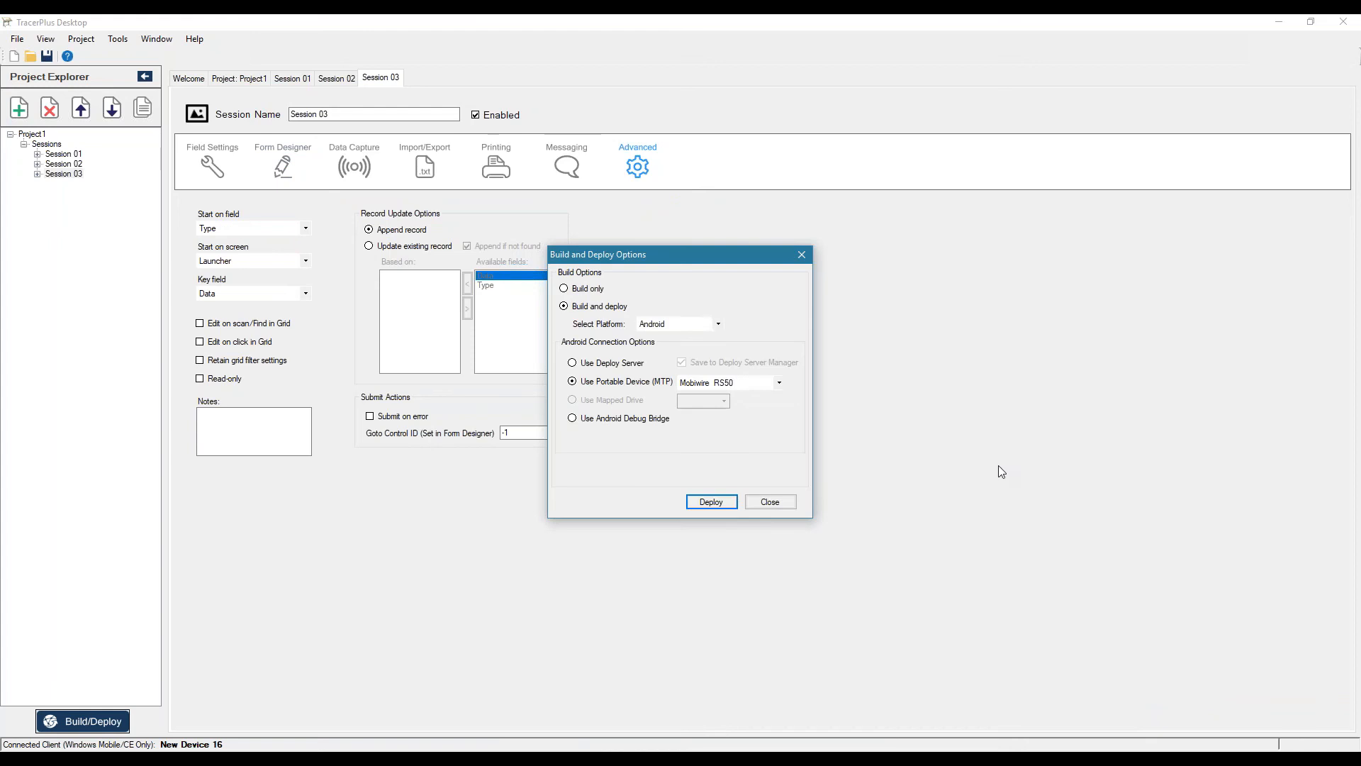
left_click(718, 499)
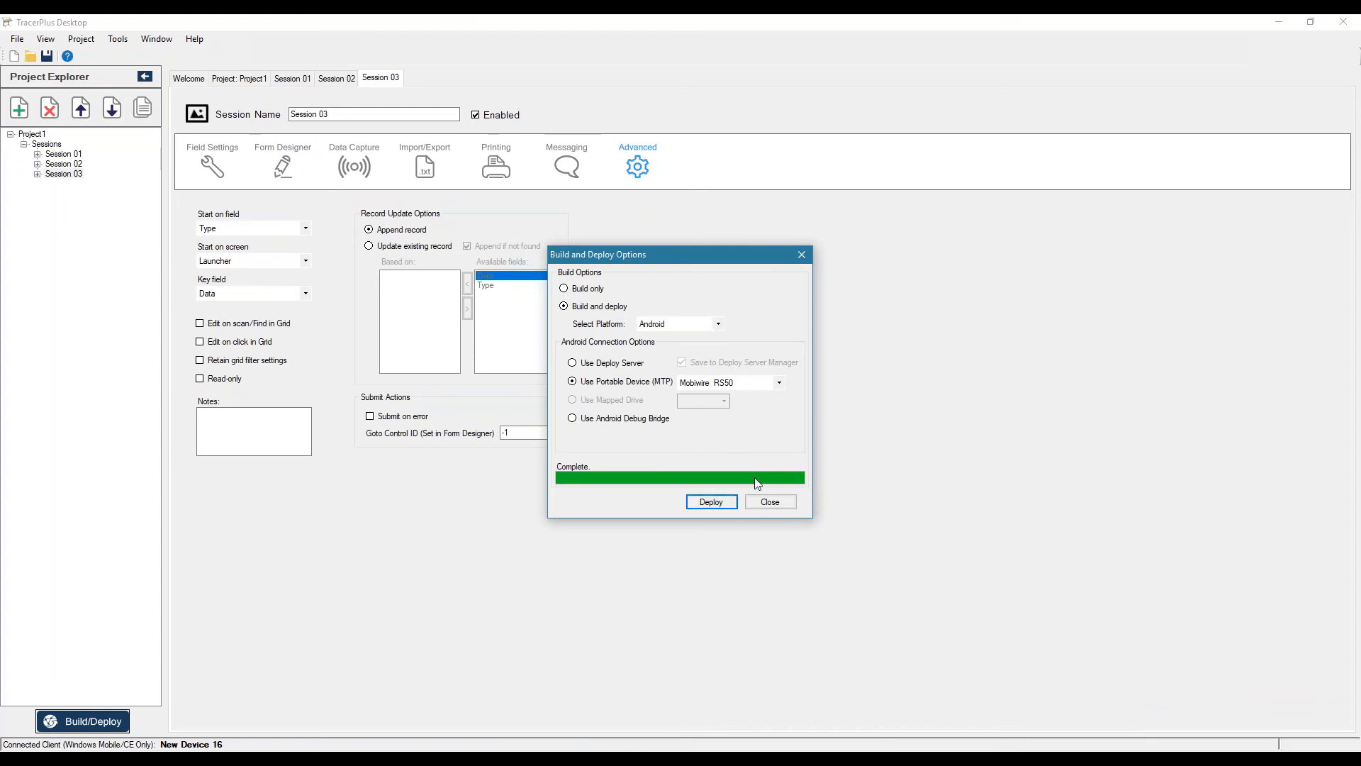
left_click(766, 506)
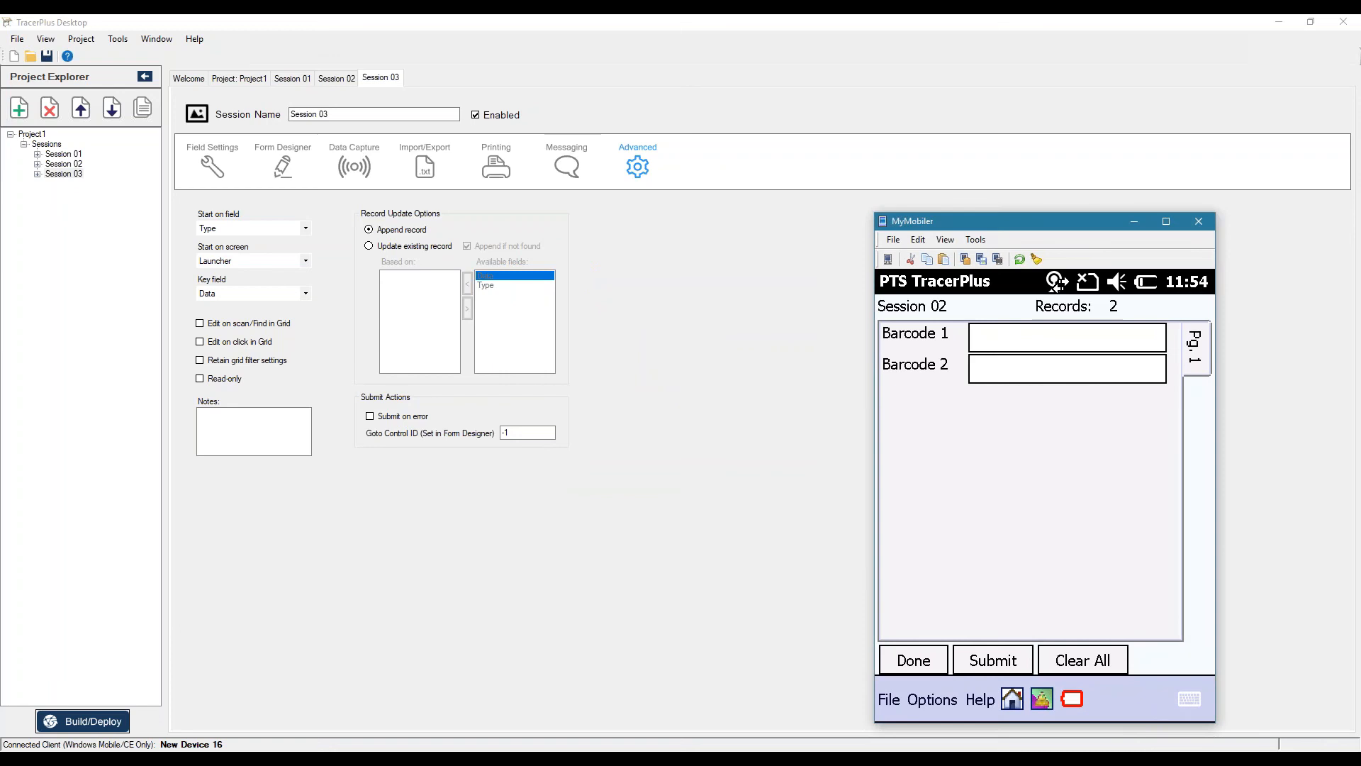
Start Session 03 on the RS50 device, switch the Data field from Barcode to Keyboard input, and enter a few test letters in it.
left_click(1136, 227)
left_click(823, 383)
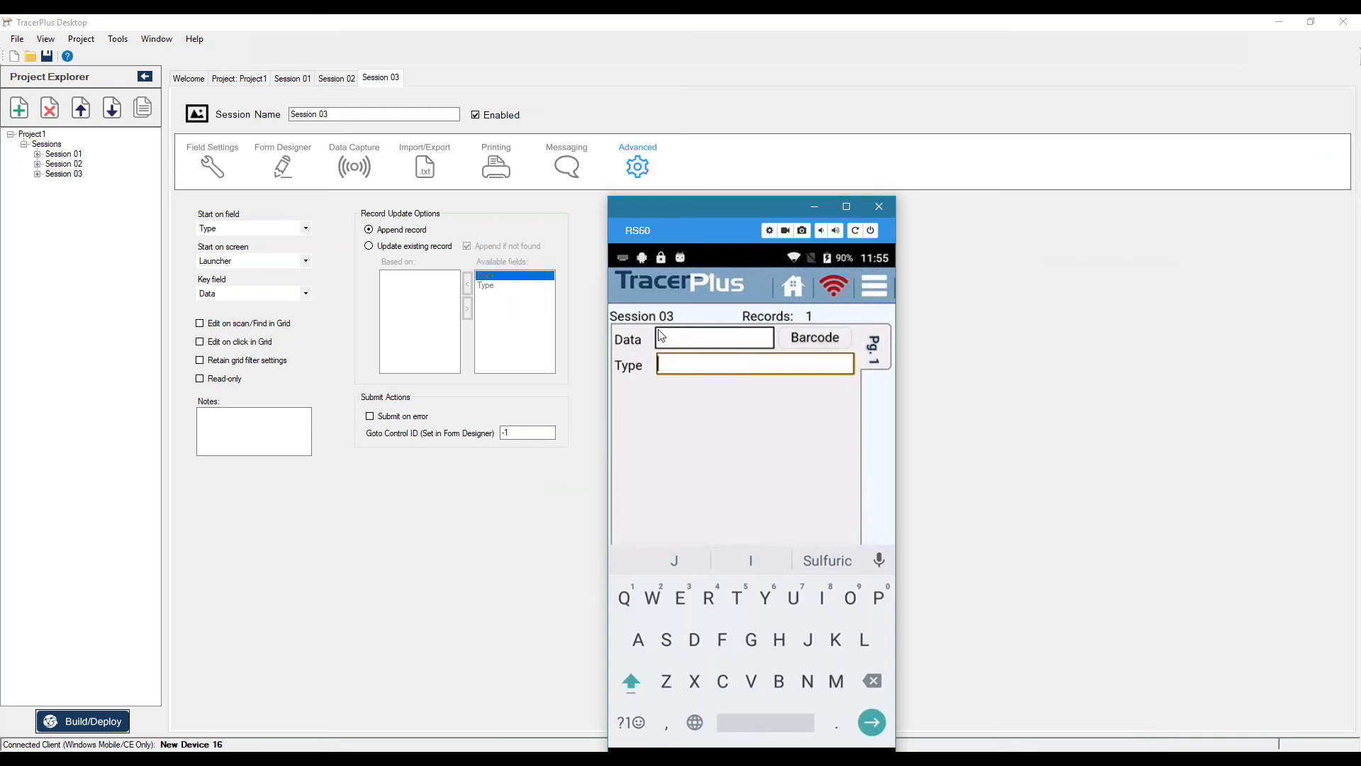
left_click(815, 339)
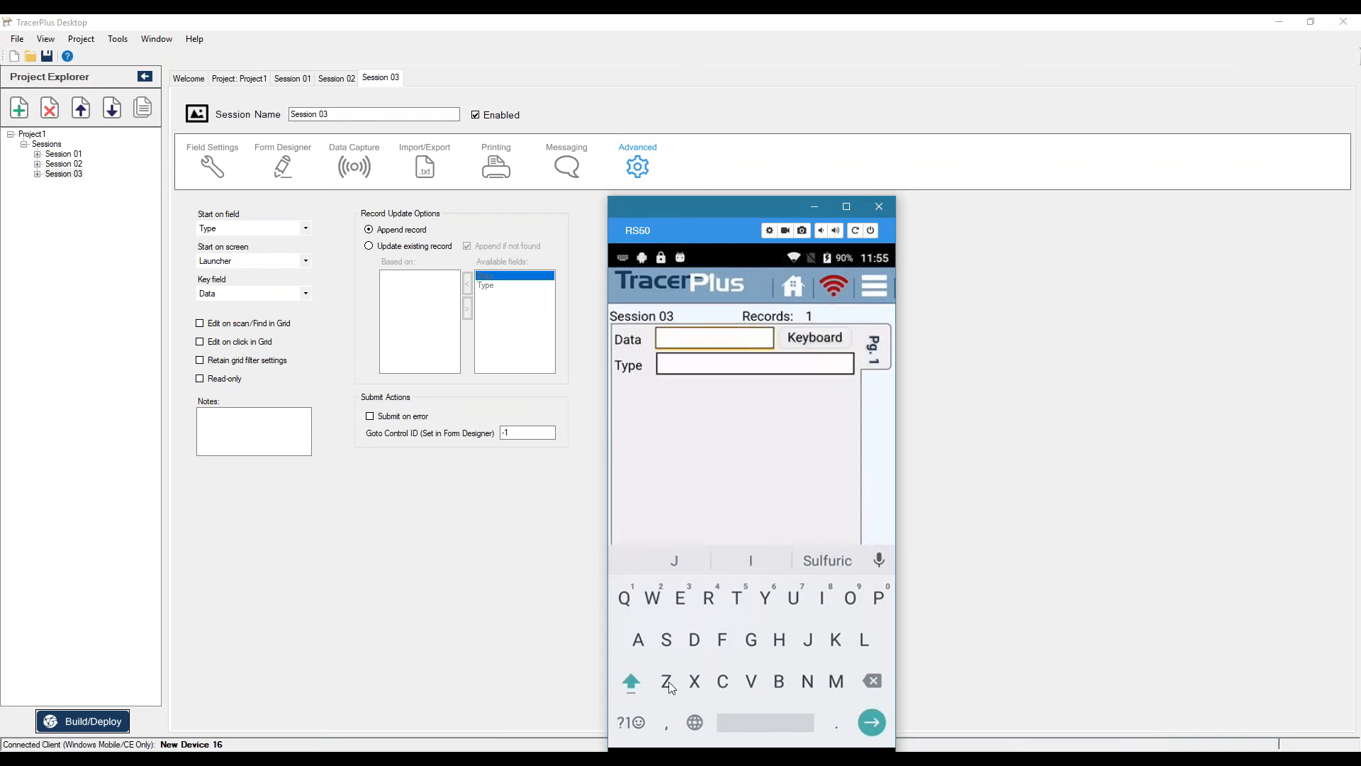
left_click(707, 596)
left_click(708, 597)
left_click(744, 599)
left_click(746, 600)
left_click(746, 600)
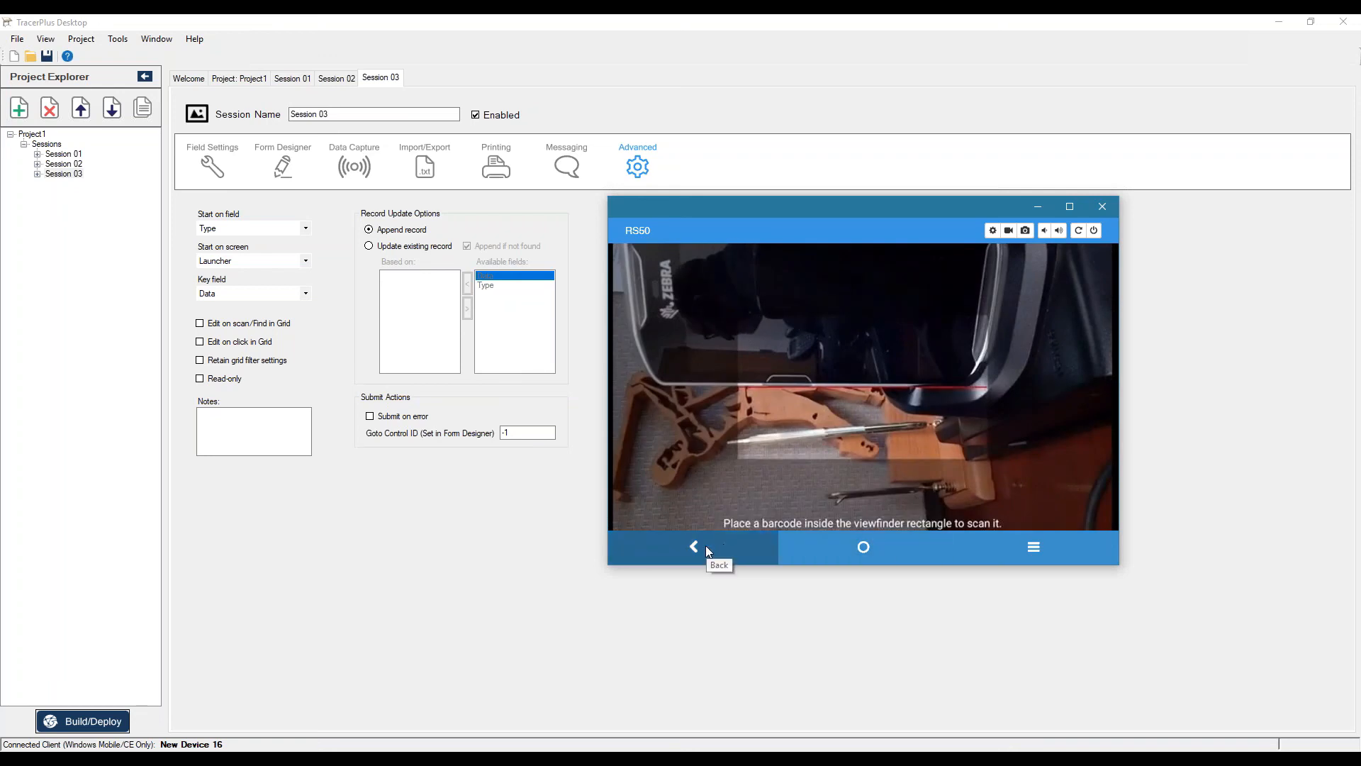
Back out of the barcode viewfinder on the RS50 device and return to the TracerPlus Desktop project window.
left_click(693, 549)
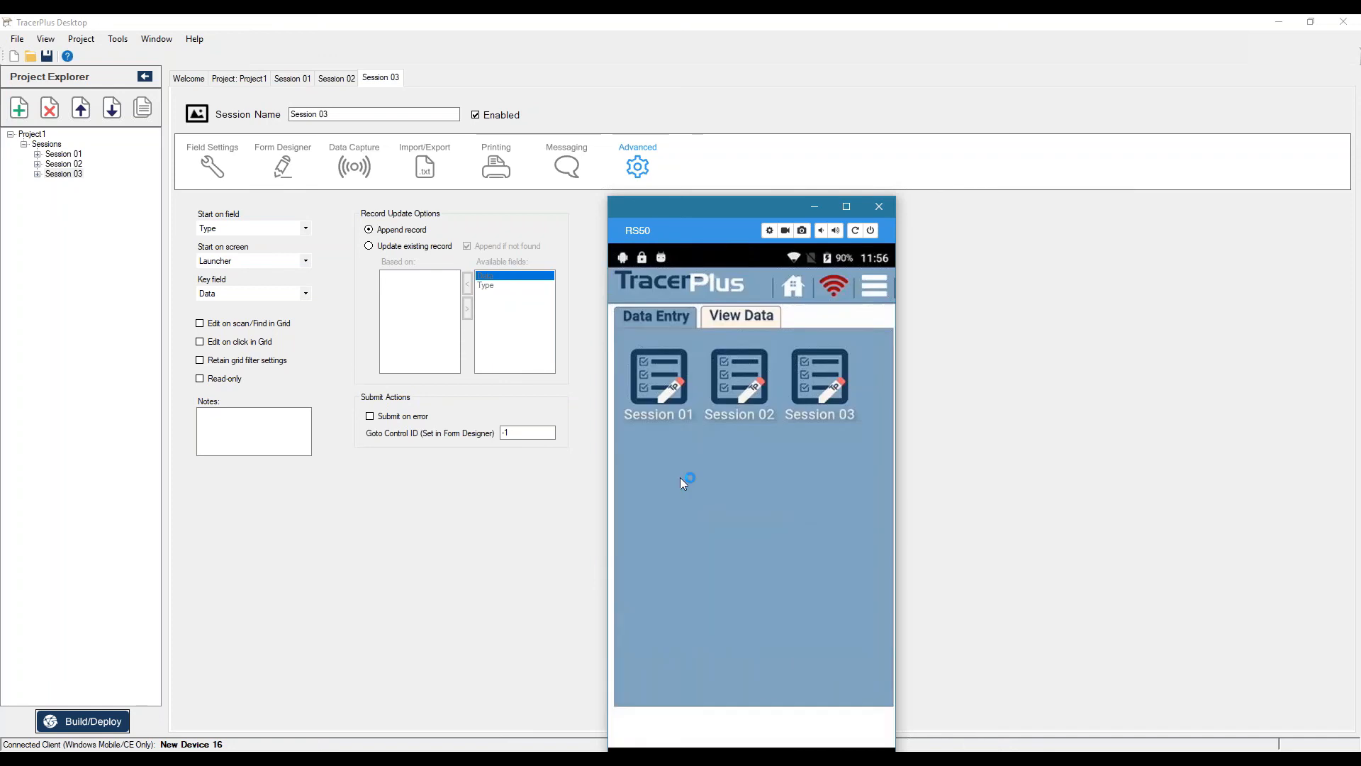
left_click(358, 554)
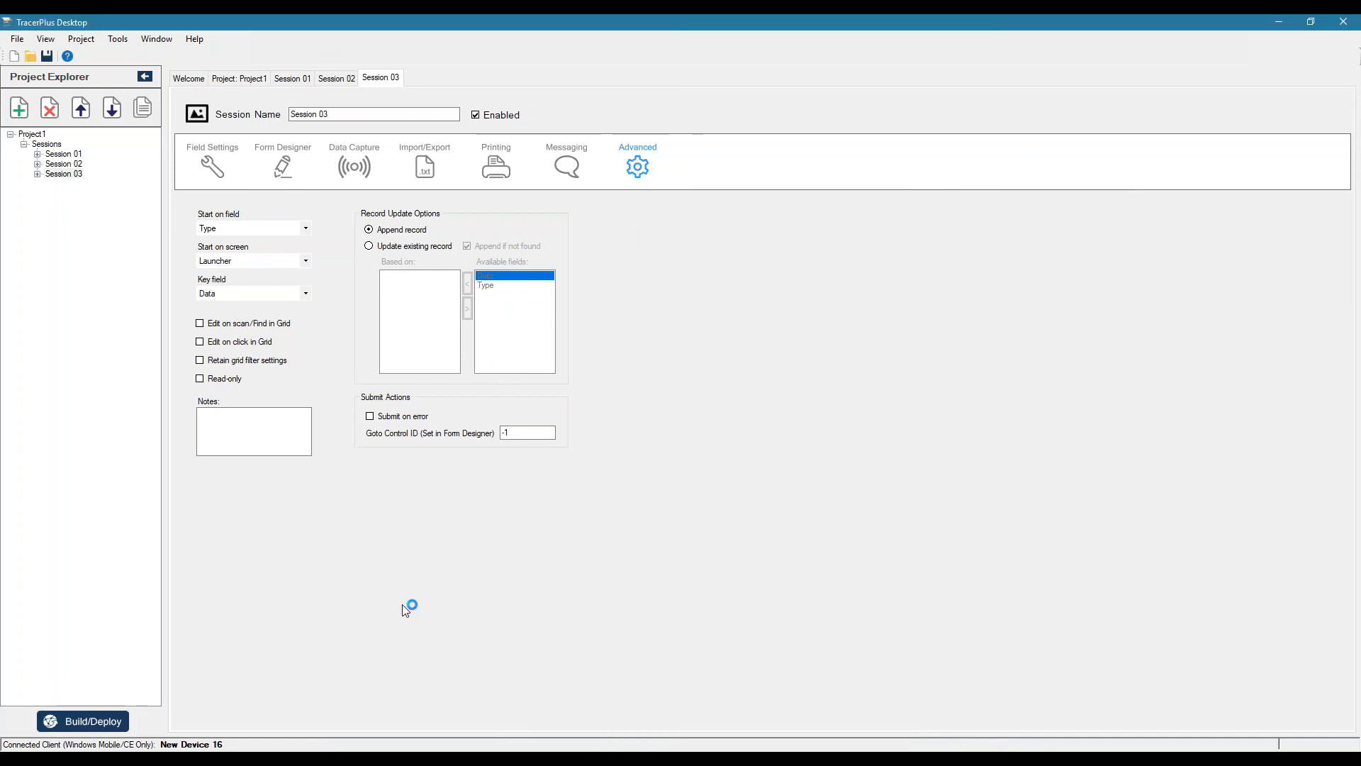